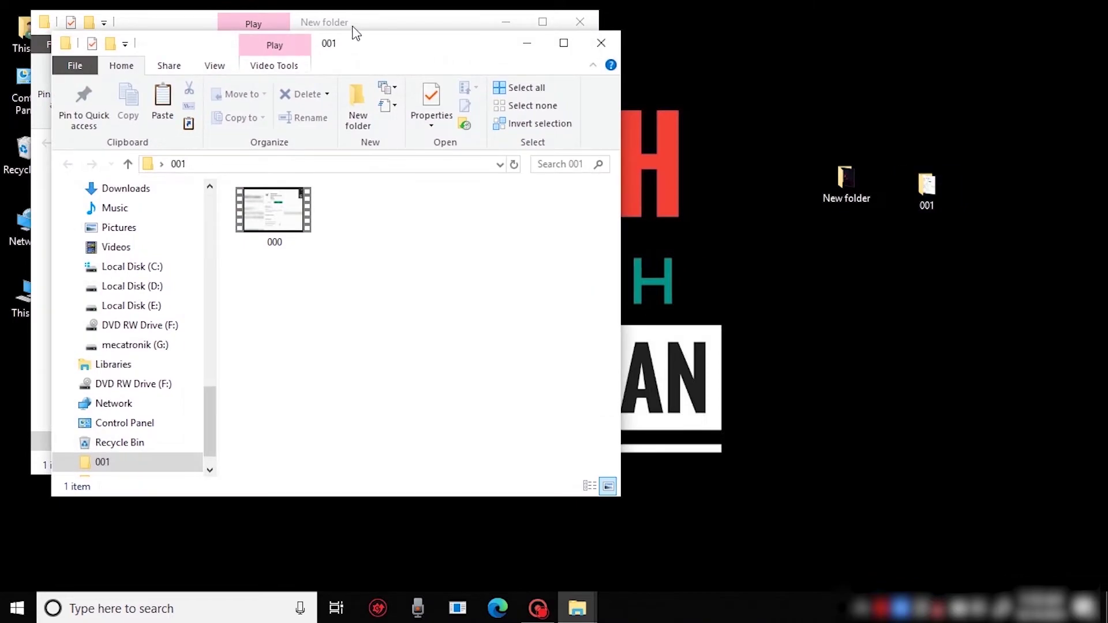
- Place the two folder windows side by side and preview the 000 video from New folder at several points
{"action": "left_click_drag", "start_coordinate": [344, 52], "coordinate": [796, 40]}
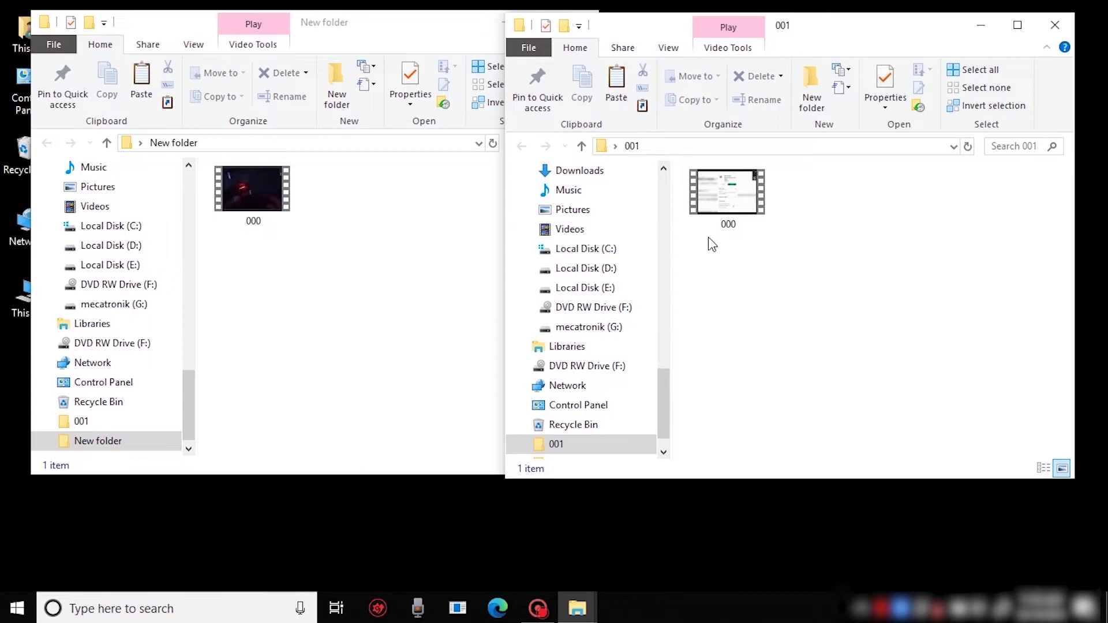
{"action": "double_click", "coordinate": [246, 190]}
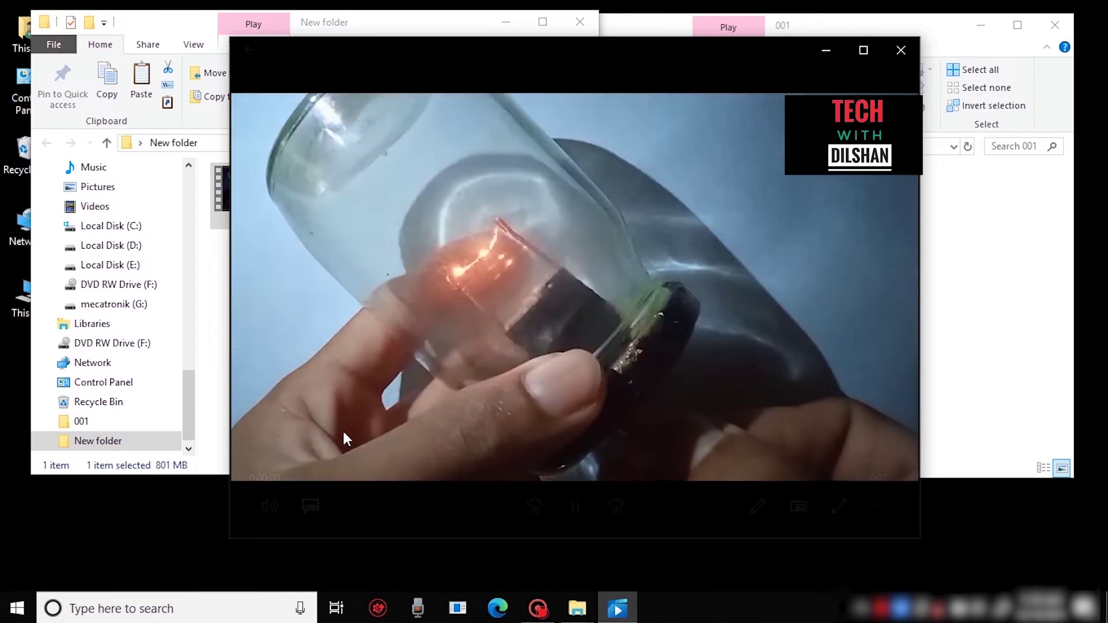
{"action": "left_click", "coordinate": [314, 462]}
{"action": "left_click", "coordinate": [393, 461]}
{"action": "left_click_drag", "start_coordinate": [505, 462], "coordinate": [790, 460]}
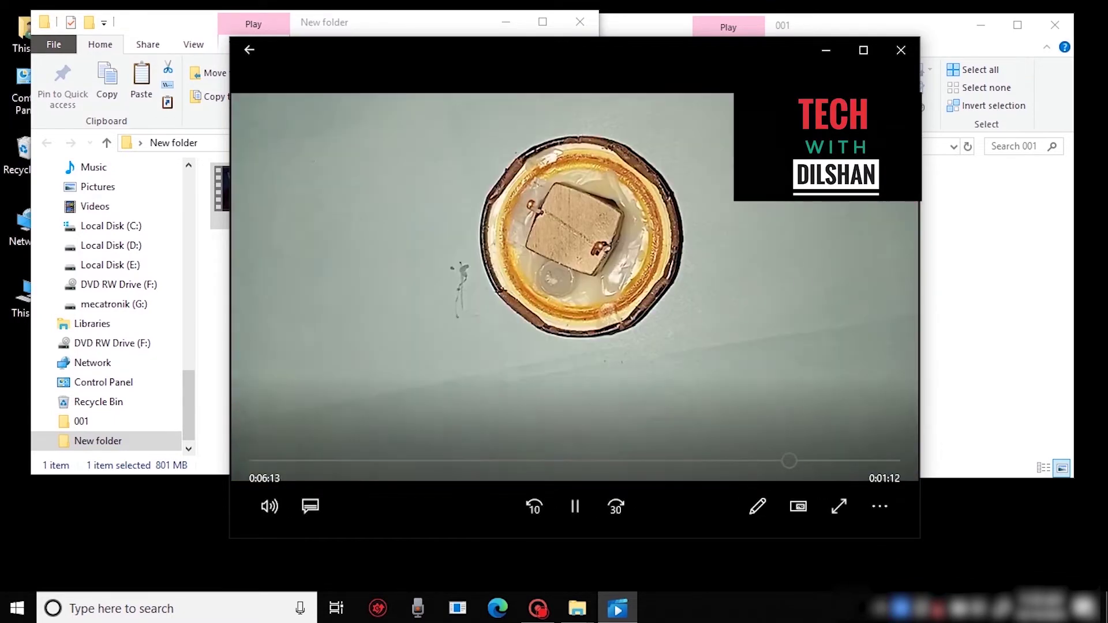
{"action": "left_click", "coordinate": [901, 50]}
- Preview the 000 video from folder 001 at several points and close the player
{"action": "double_click", "coordinate": [728, 200]}
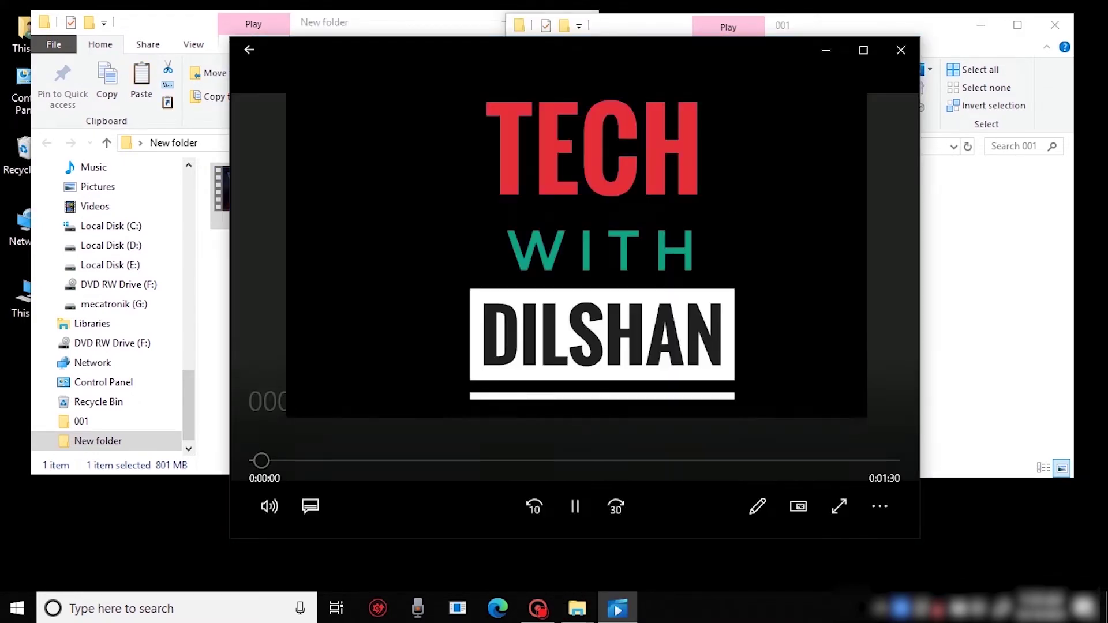
{"action": "left_click", "coordinate": [334, 459]}
{"action": "left_click_drag", "start_coordinate": [386, 453], "coordinate": [665, 457]}
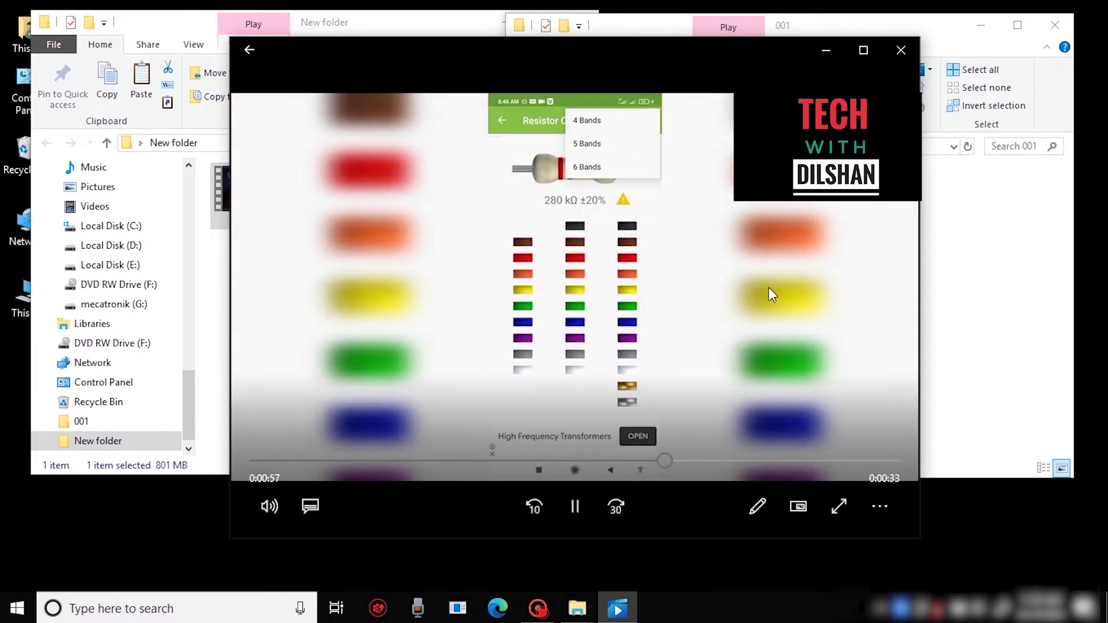
{"action": "left_click", "coordinate": [901, 50]}
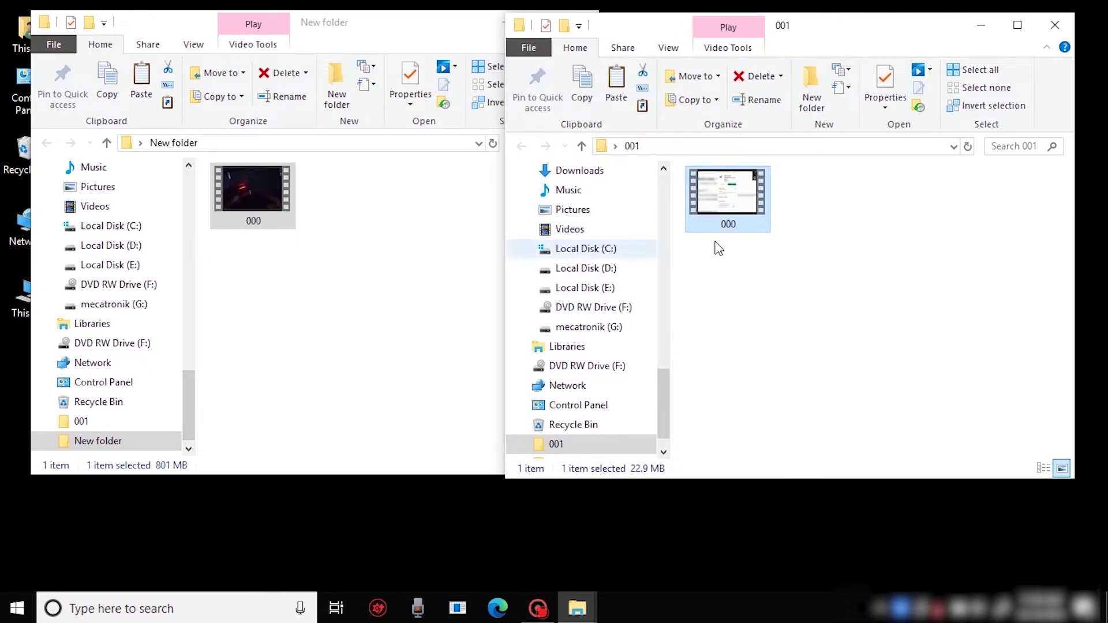
- Move the 000 video from folder 001 into New folder, replacing the file of the same name
{"action": "left_click_drag", "start_coordinate": [737, 206], "coordinate": [409, 247]}
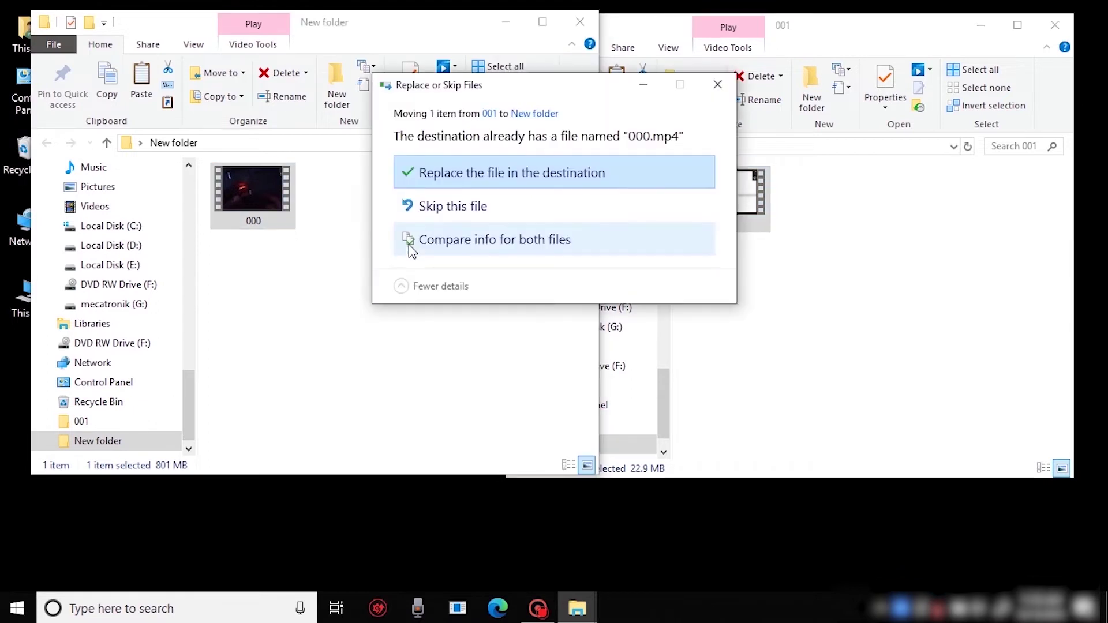
{"action": "left_click", "coordinate": [494, 169]}
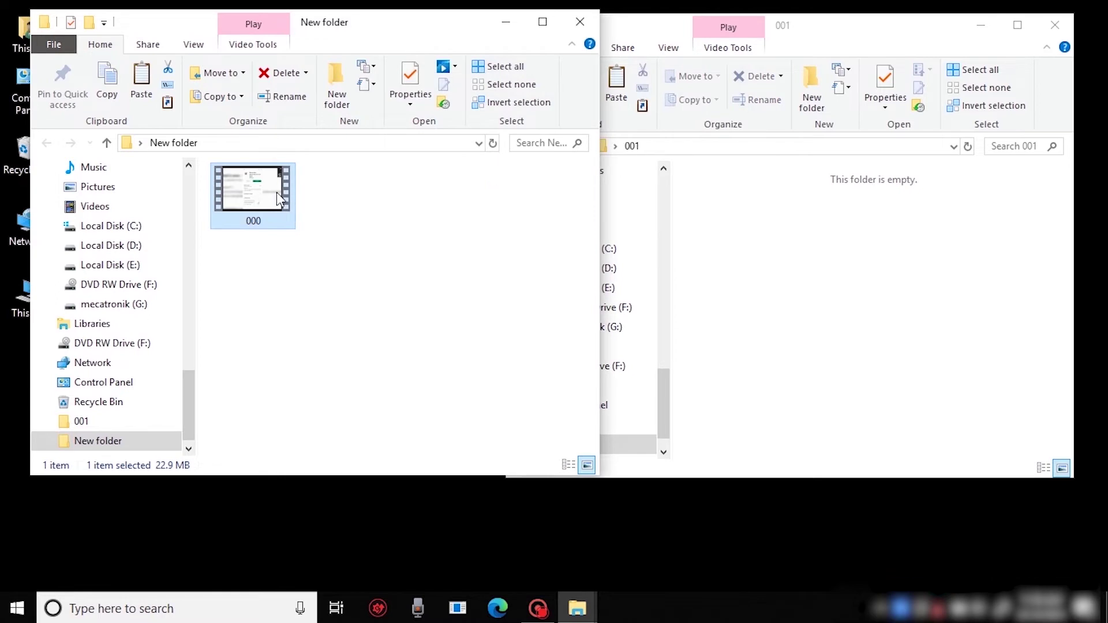
- Play the replaced 000 video in New folder at several points to check its content, and close the player and both folder windows
{"action": "double_click", "coordinate": [277, 195]}
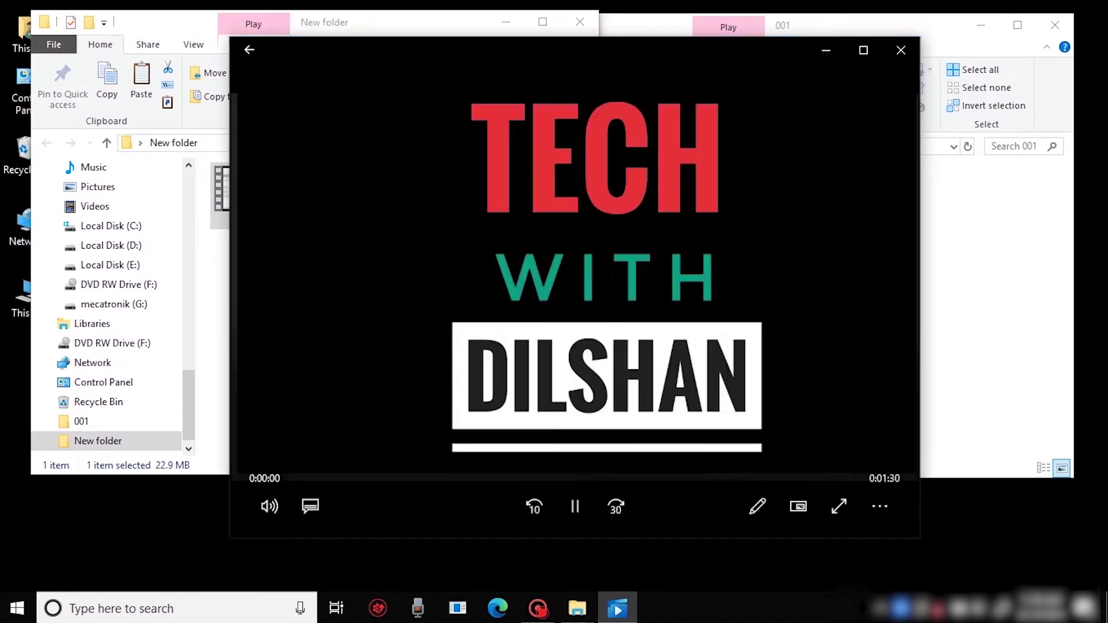
{"action": "left_click", "coordinate": [316, 459]}
{"action": "left_click", "coordinate": [397, 462]}
{"action": "left_click_drag", "start_coordinate": [397, 461], "coordinate": [588, 460]}
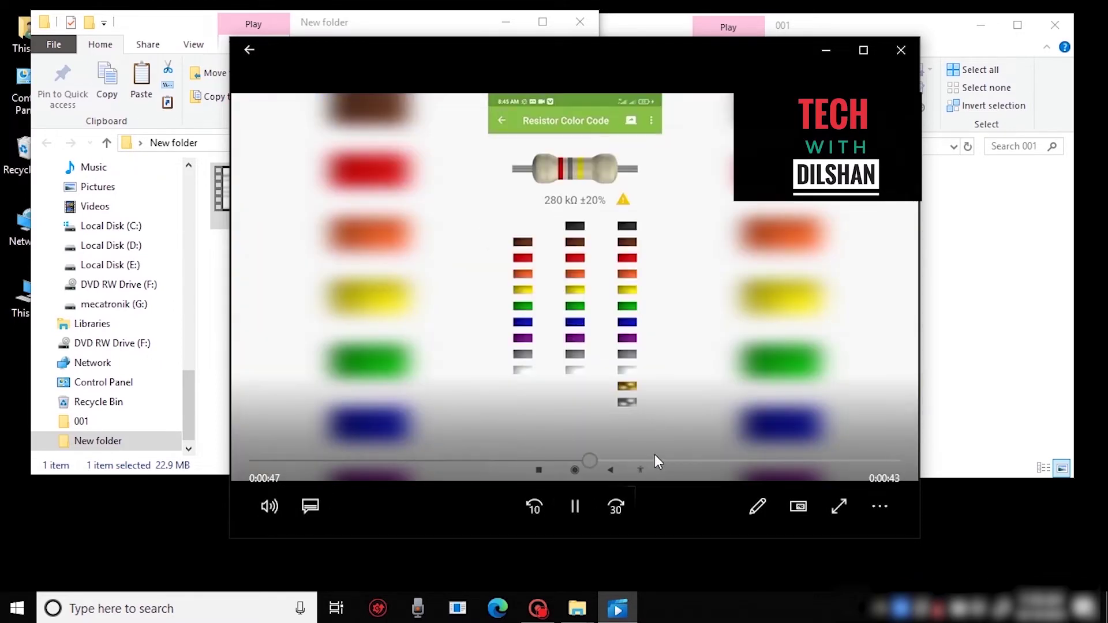
{"action": "left_click_drag", "start_coordinate": [681, 456], "coordinate": [797, 460]}
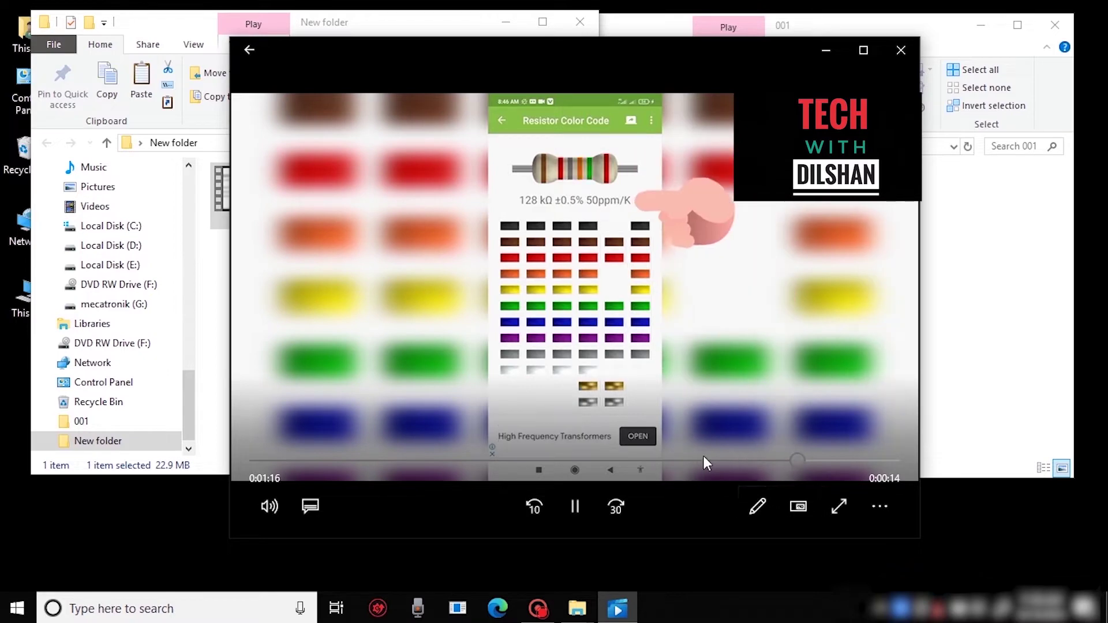
{"action": "left_click", "coordinate": [890, 55]}
{"action": "left_click", "coordinate": [1055, 25]}
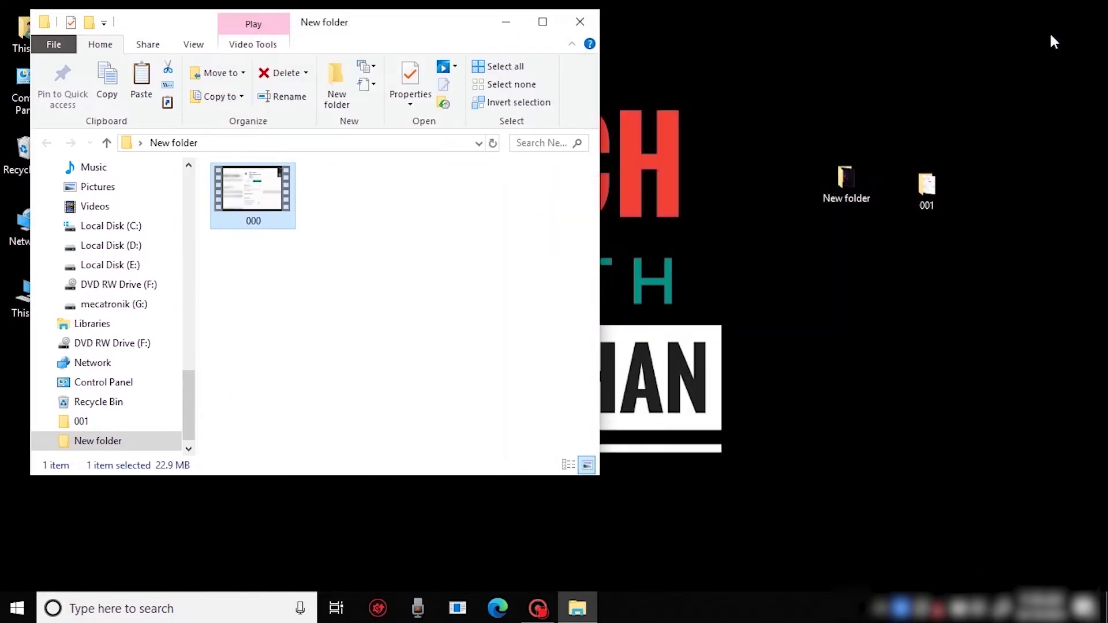
{"action": "left_click", "coordinate": [580, 23]}
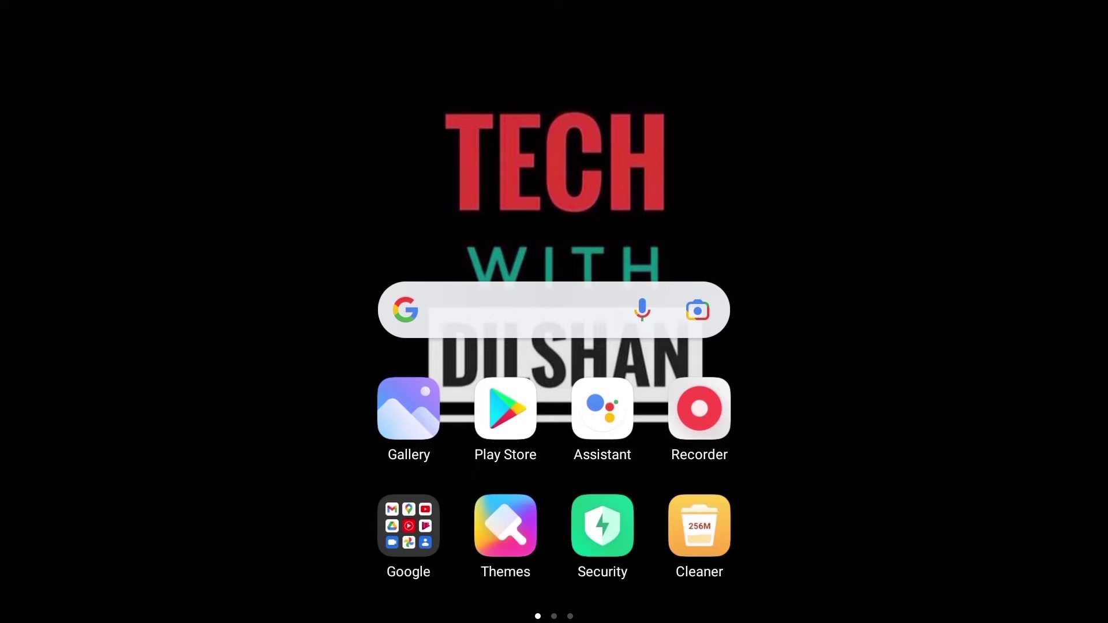
- In the phone's Google Play Store, search for "secure e" and open the Secure Eraser app page
{"action": "left_click", "coordinate": [506, 409]}
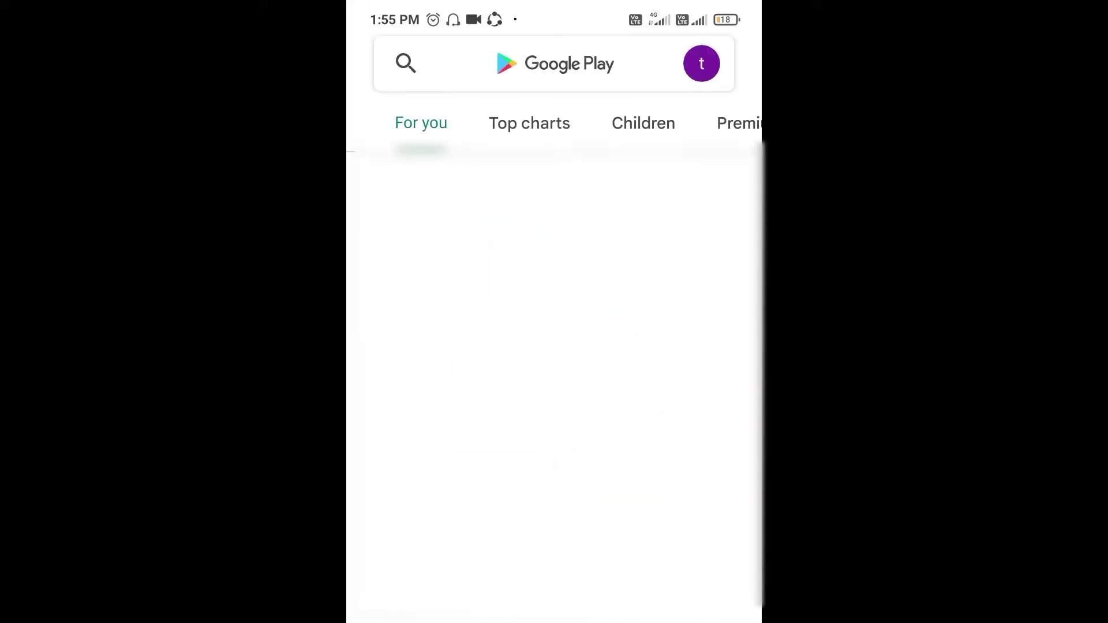
{"action": "left_click", "coordinate": [554, 63]}
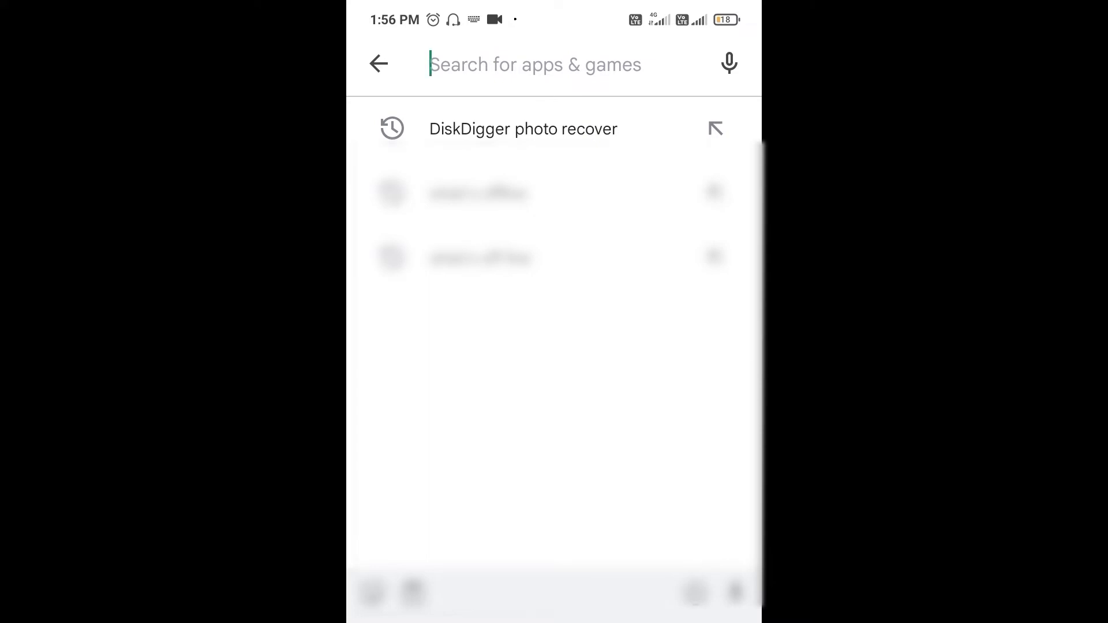
{"action": "type", "text": "se"}
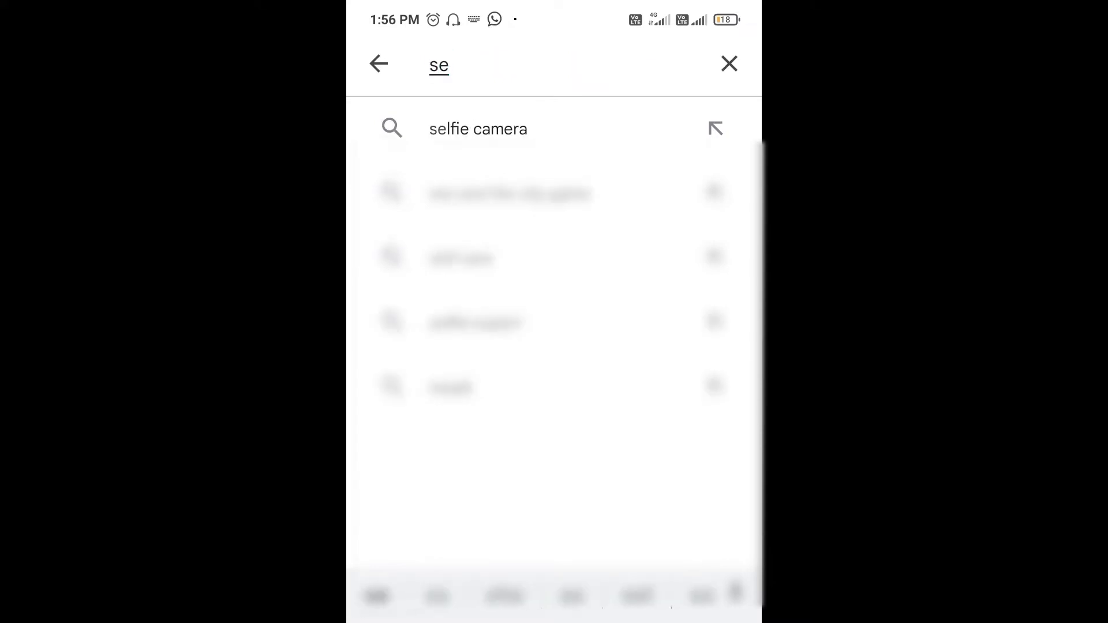
{"action": "type", "text": "cure e"}
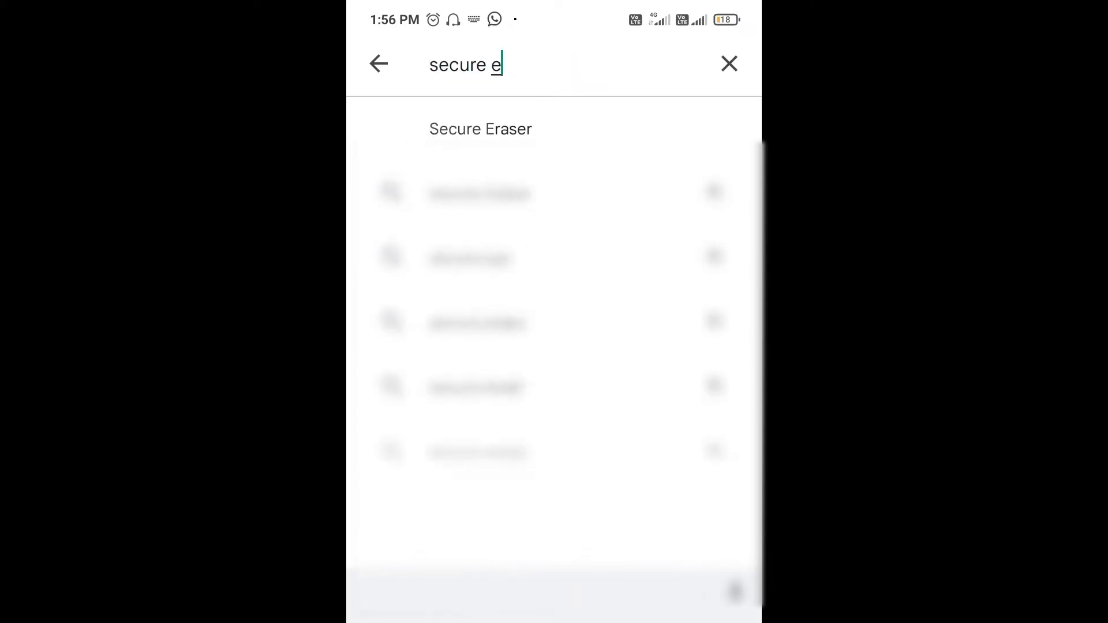
{"action": "left_click", "coordinate": [481, 127]}
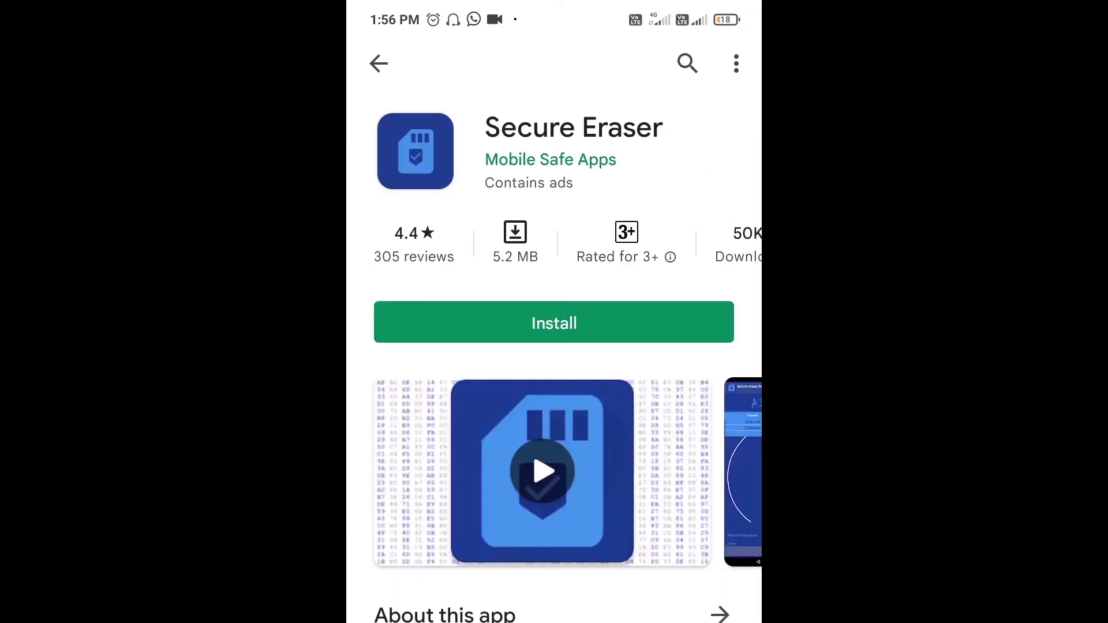
- Install Secure Eraser on the phone and open its storage location choices
{"action": "left_click", "coordinate": [554, 322]}
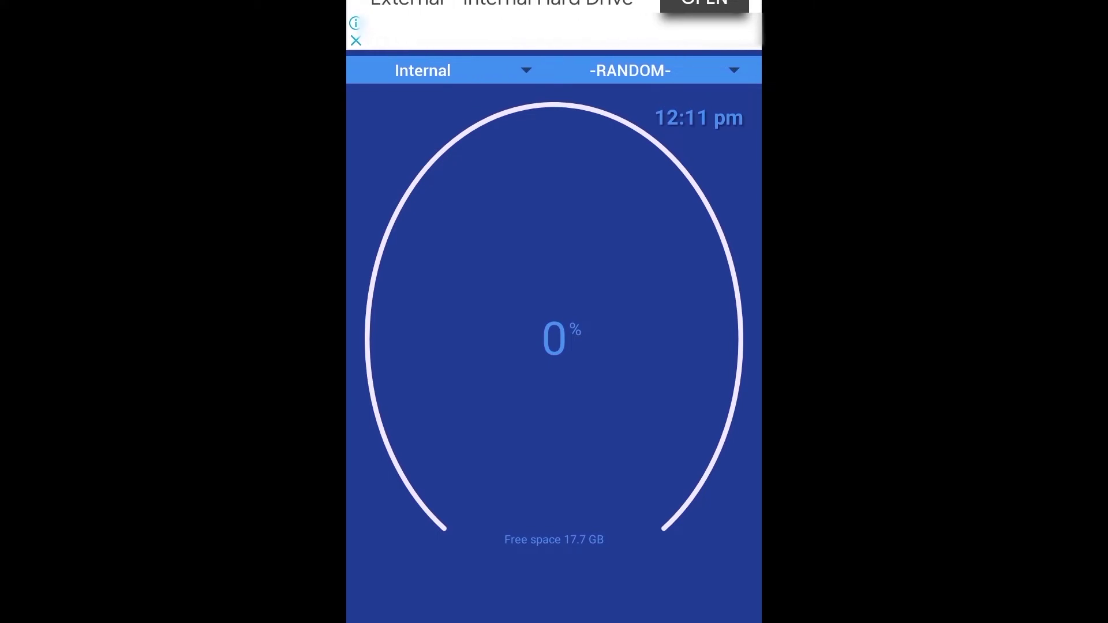
{"action": "left_click", "coordinate": [439, 71]}
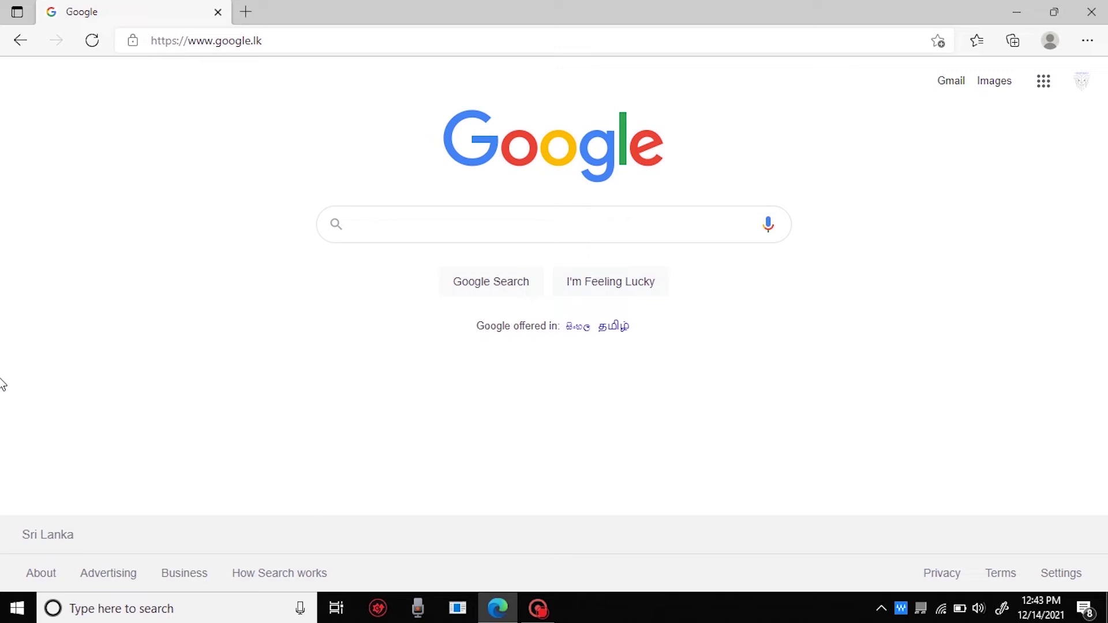
- Search Google in Microsoft Edge for "eraser software" and open the eraser.heidi.ie website
{"action": "type", "text": "Eraser s"}
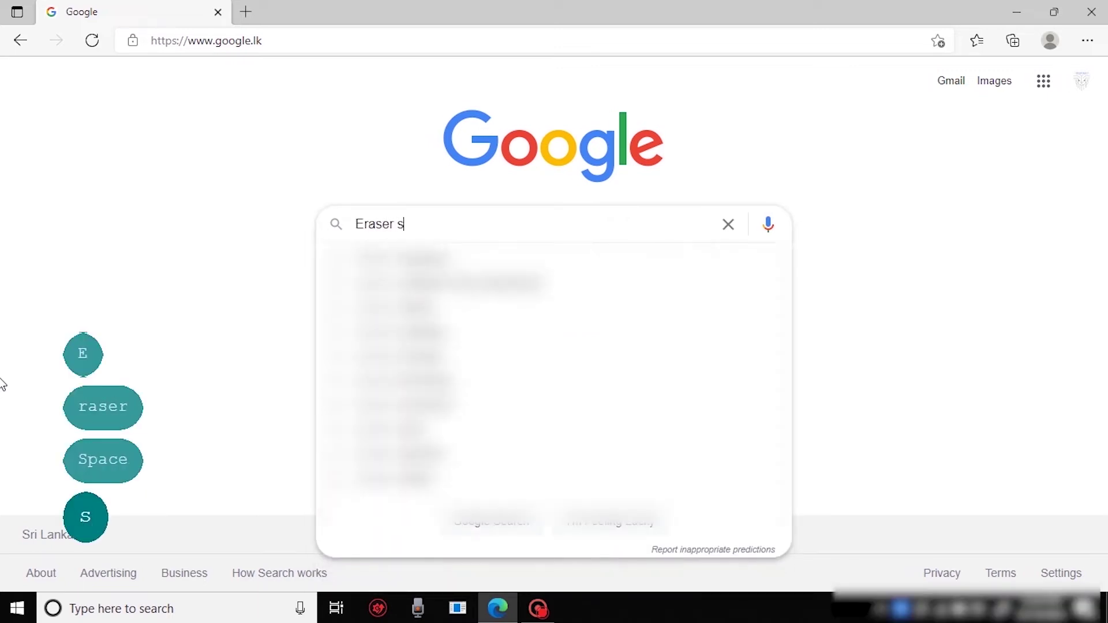
{"action": "key", "text": "Down"}
{"action": "key", "text": "Return"}
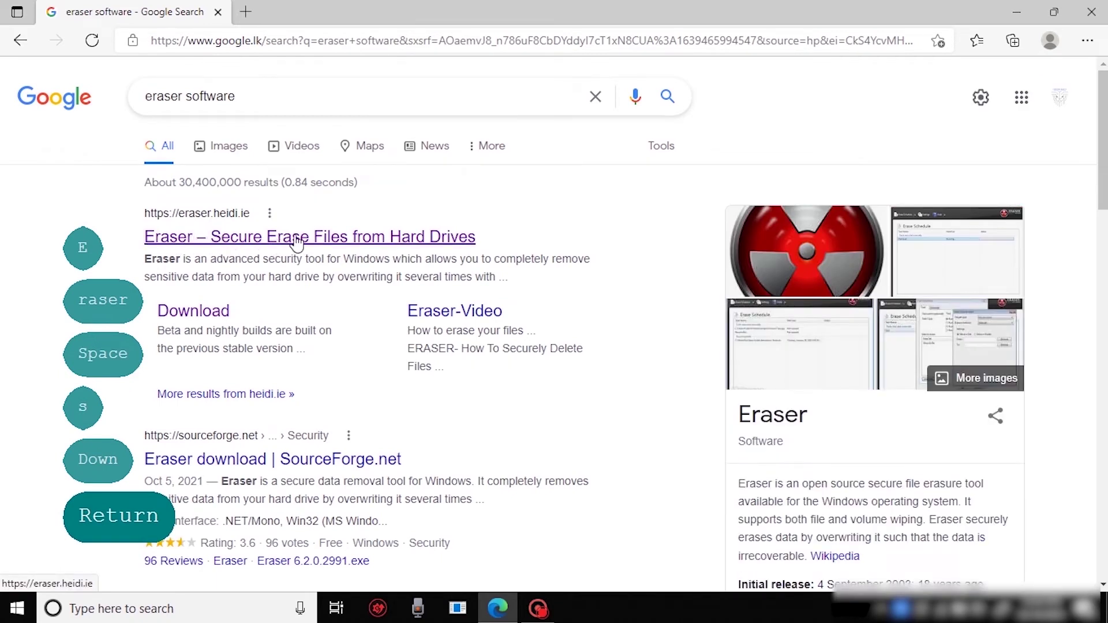
{"action": "left_click", "coordinate": [235, 235]}
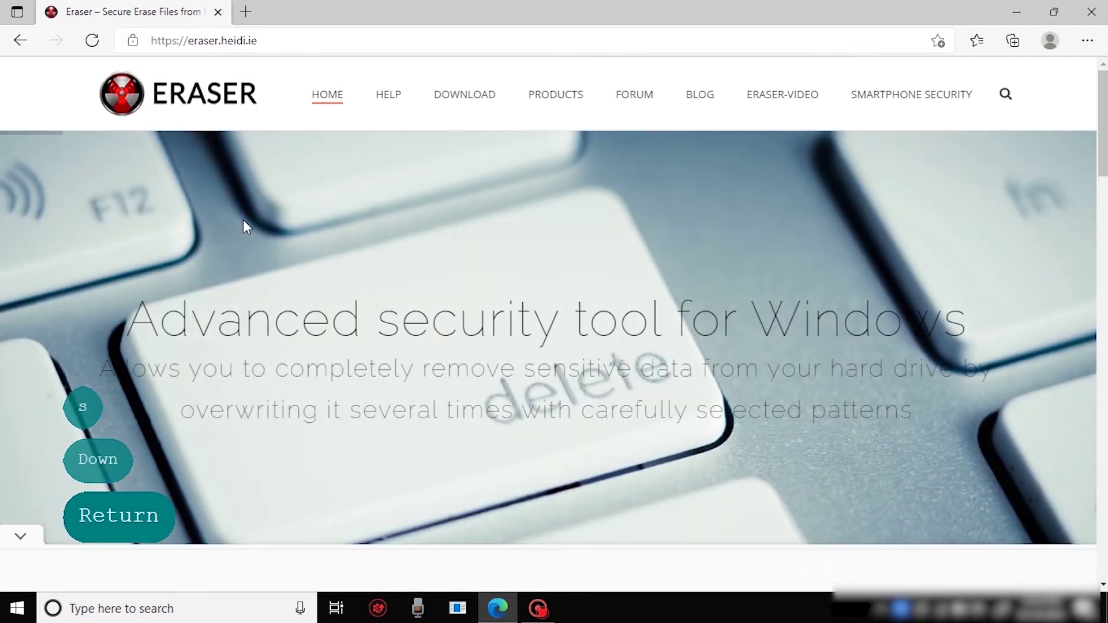
- Download the Eraser 6.2.0.2993 build from the website's list of builds
{"action": "left_click", "coordinate": [461, 97]}
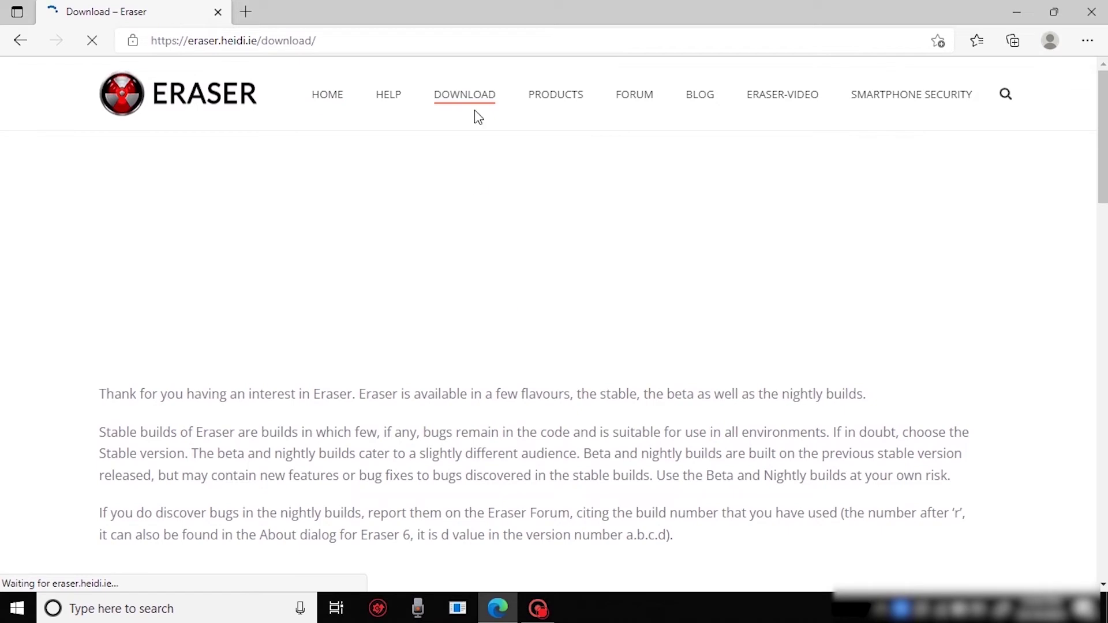
{"action": "scroll", "coordinate": [537, 174], "scroll_direction": "down", "scroll_amount": 10}
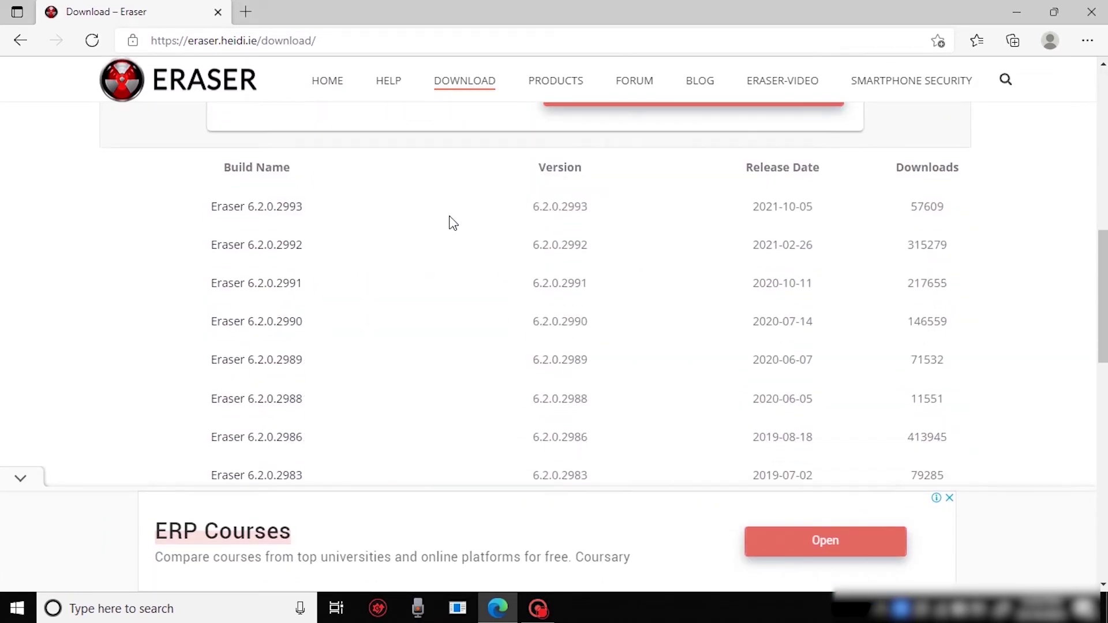
{"action": "left_click", "coordinate": [267, 209]}
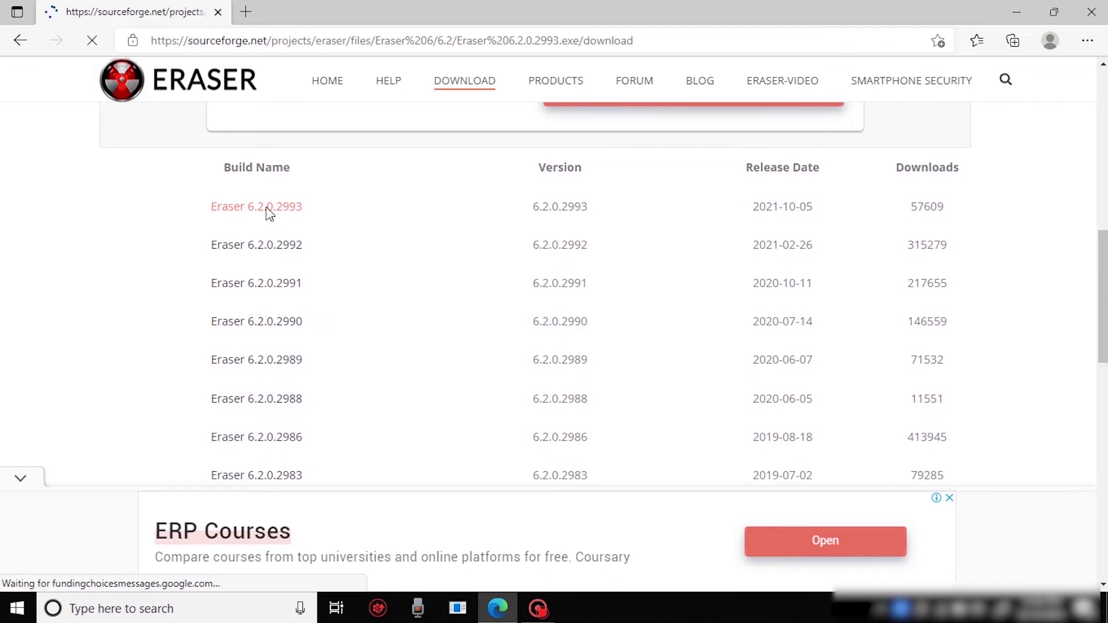
{"action": "scroll", "coordinate": [269, 213], "scroll_direction": "down", "scroll_amount": 7}
{"action": "left_click", "coordinate": [1012, 40]}
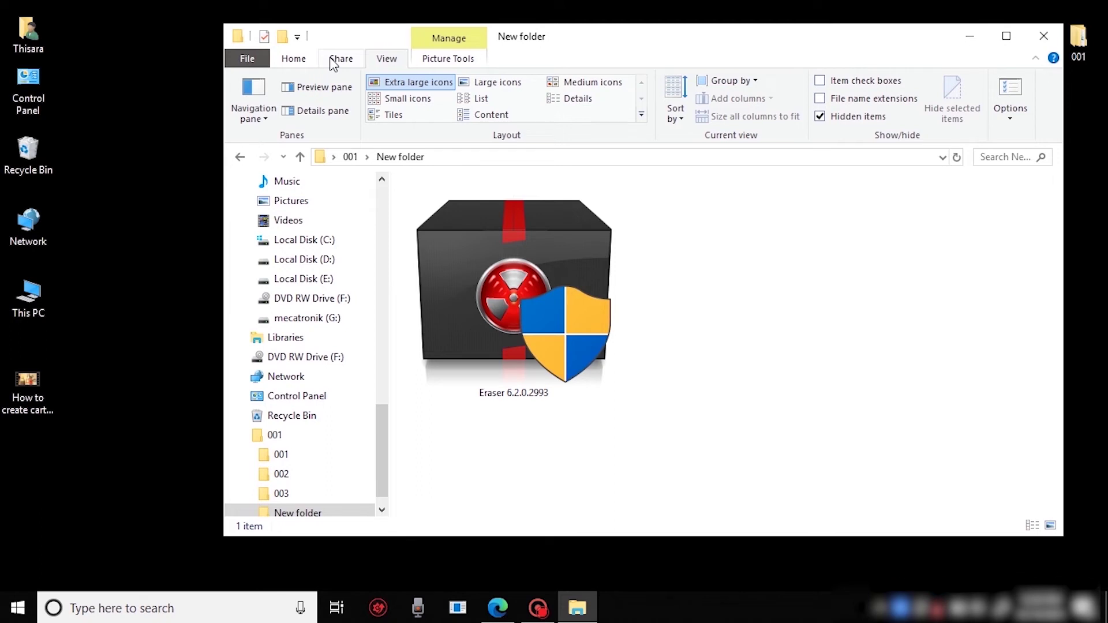
- Run the Eraser 6.2.0.2993 installer from New folder and accept its license agreement
{"action": "double_click", "coordinate": [464, 251]}
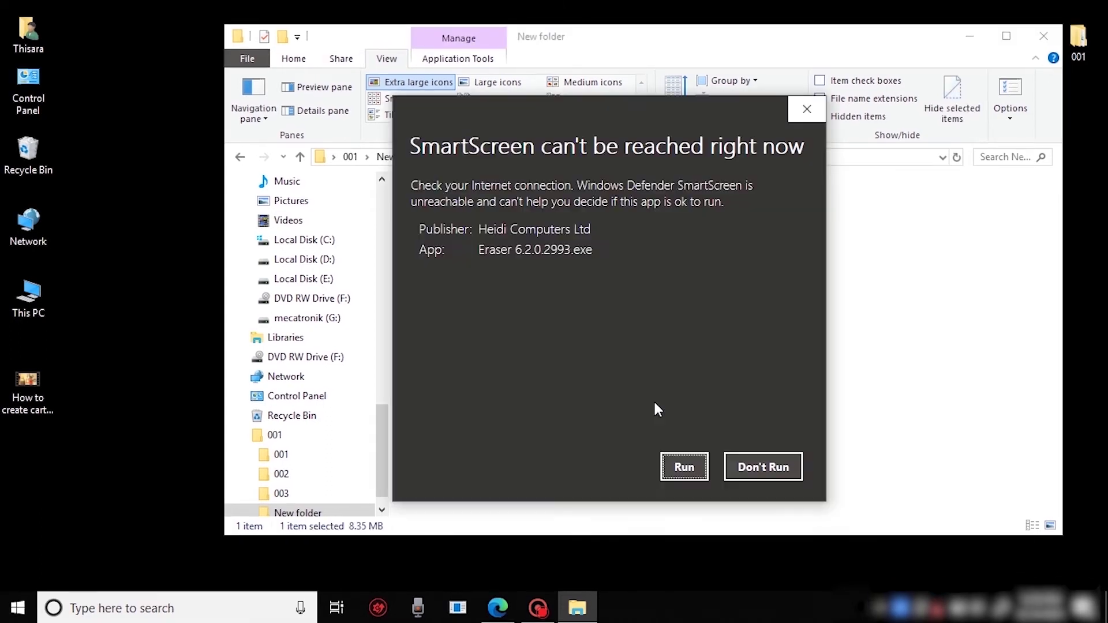
{"action": "left_click", "coordinate": [681, 469]}
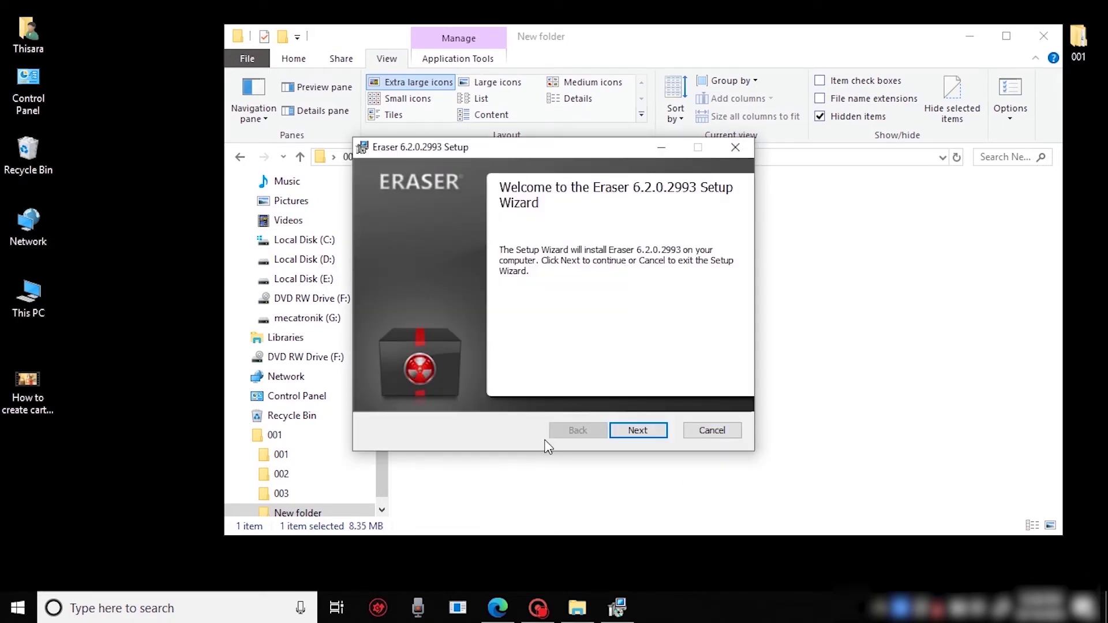
{"action": "left_click", "coordinate": [652, 427]}
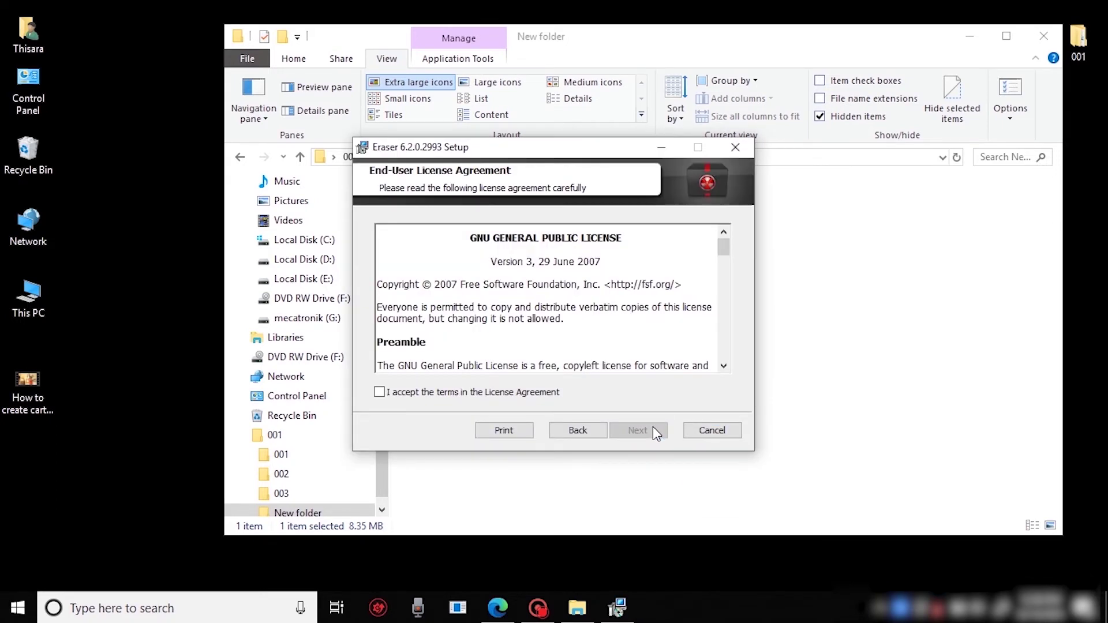
{"action": "left_click", "coordinate": [379, 393]}
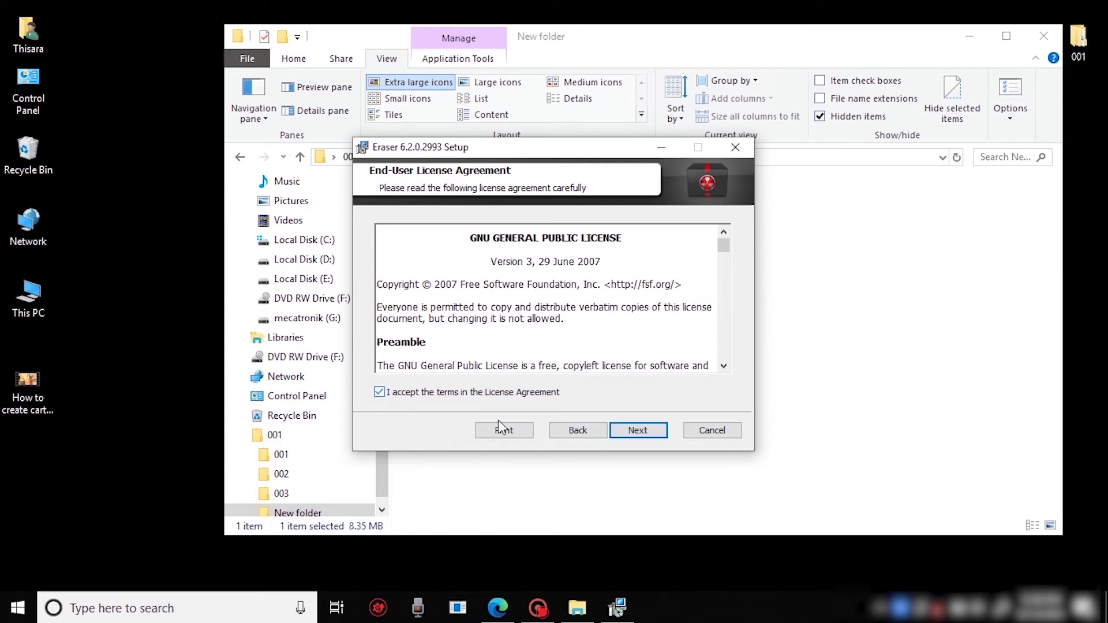
{"action": "left_click", "coordinate": [637, 430]}
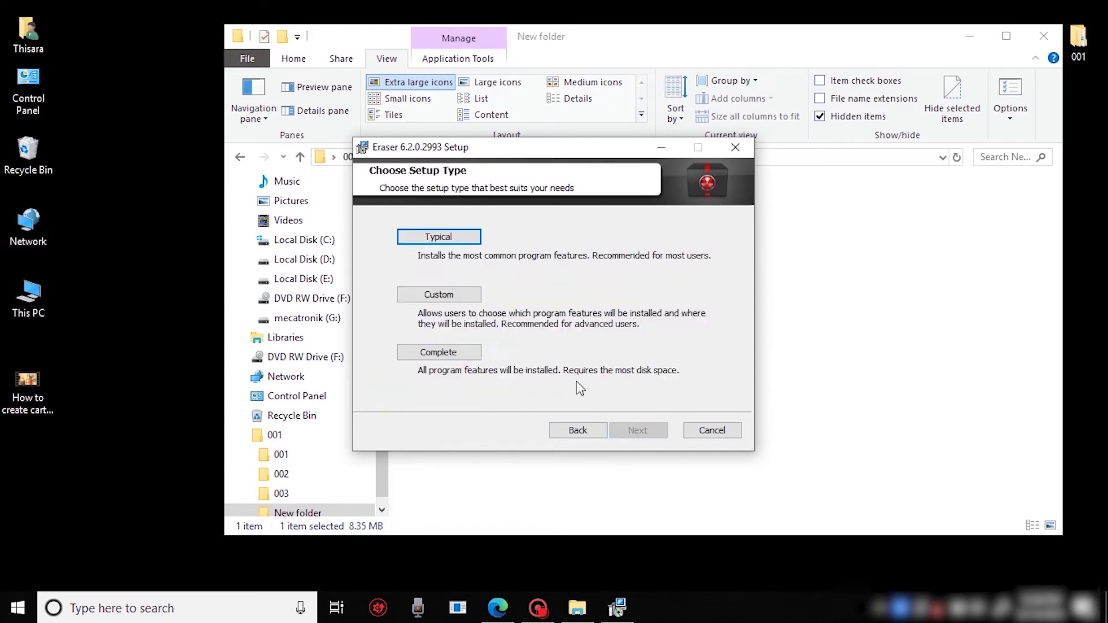
- Install Eraser with the Complete setup type and finish the setup wizard
{"action": "left_click", "coordinate": [460, 354]}
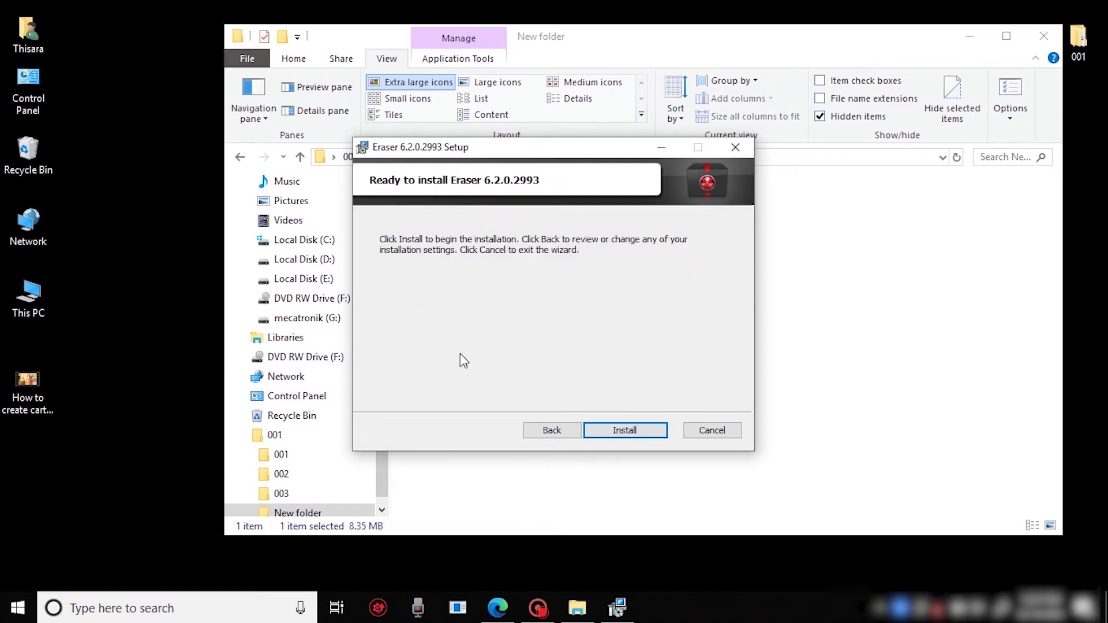
{"action": "left_click", "coordinate": [615, 429]}
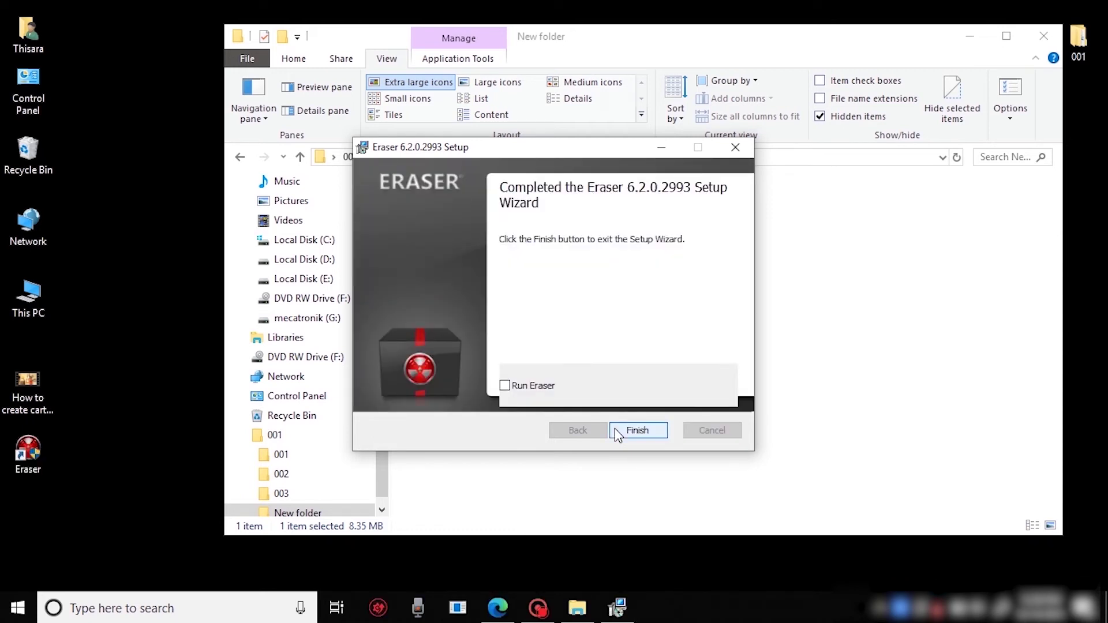
{"action": "left_click", "coordinate": [636, 430]}
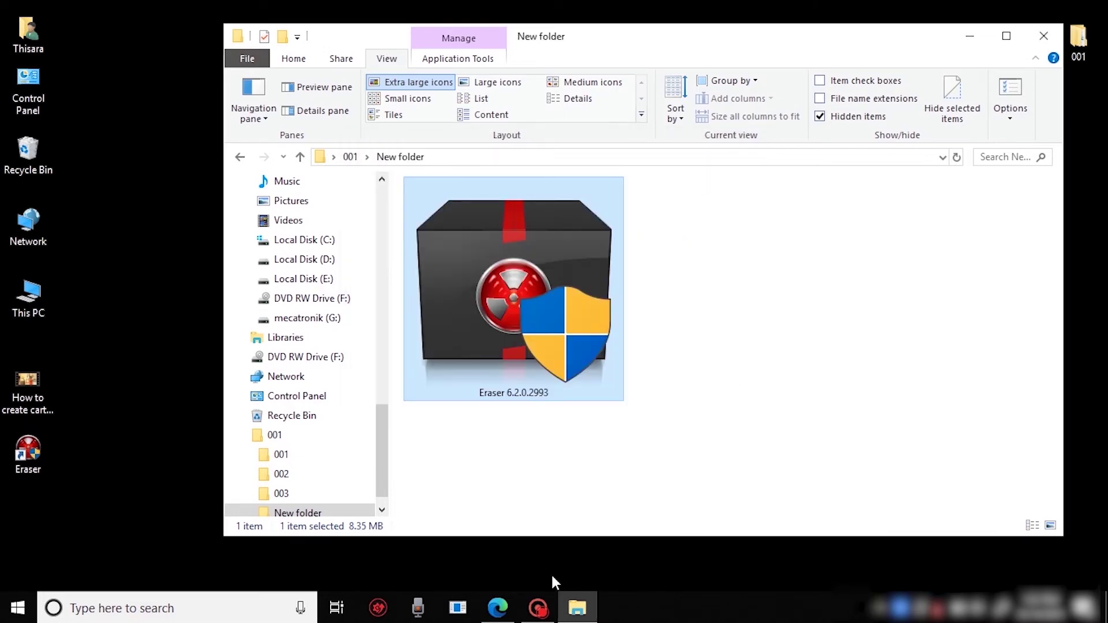
- Close the New folder window and move the Eraser shortcut to a clear area of the desktop
{"action": "left_click", "coordinate": [1043, 36]}
{"action": "mouse_move", "coordinate": [28, 453]}
{"action": "left_mouse_down"}
{"action": "mouse_move", "coordinate": [193, 375]}
{"action": "mouse_move", "coordinate": [228, 242]}
{"action": "left_mouse_up"}
{"action": "left_click_drag", "start_coordinate": [171, 202], "coordinate": [277, 306]}
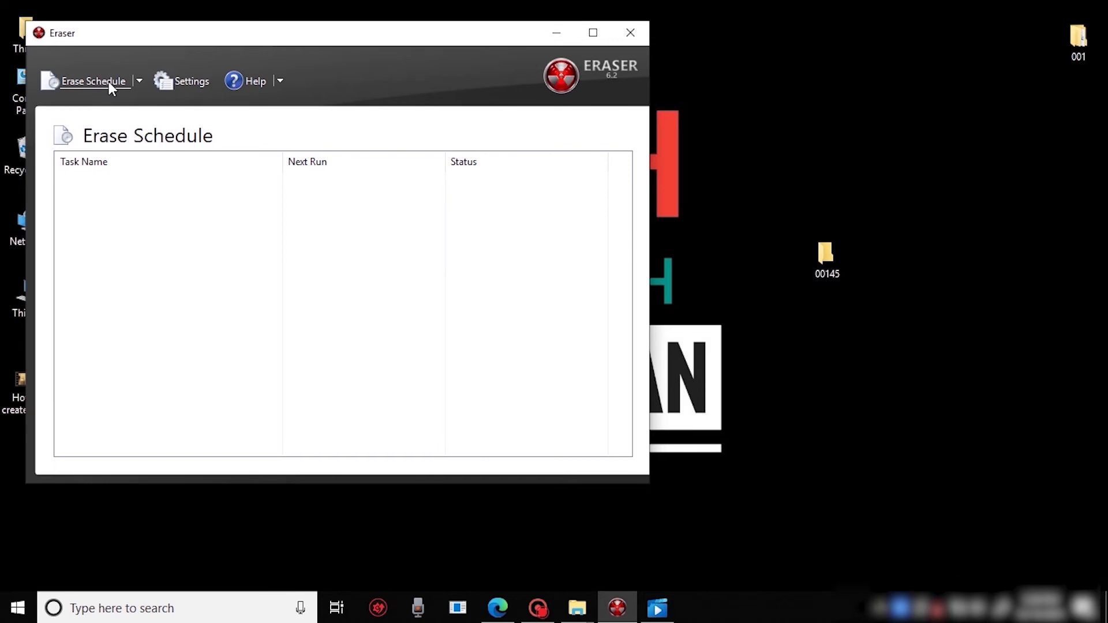
- Create a new erase task with its task type set to Run immediately
{"action": "left_click", "coordinate": [138, 81]}
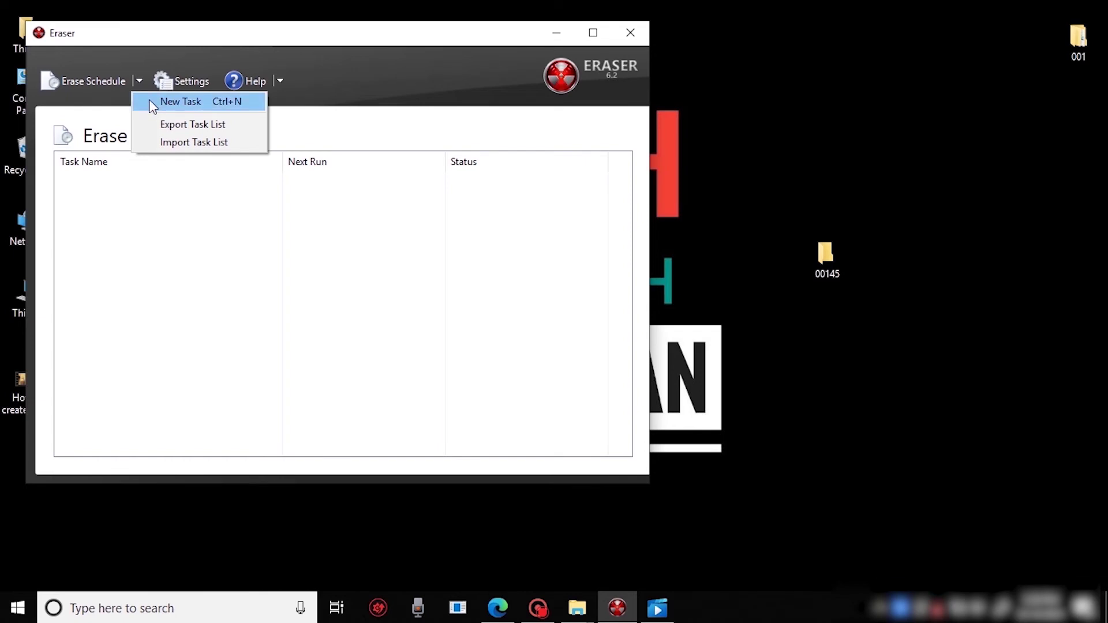
{"action": "left_click", "coordinate": [152, 104]}
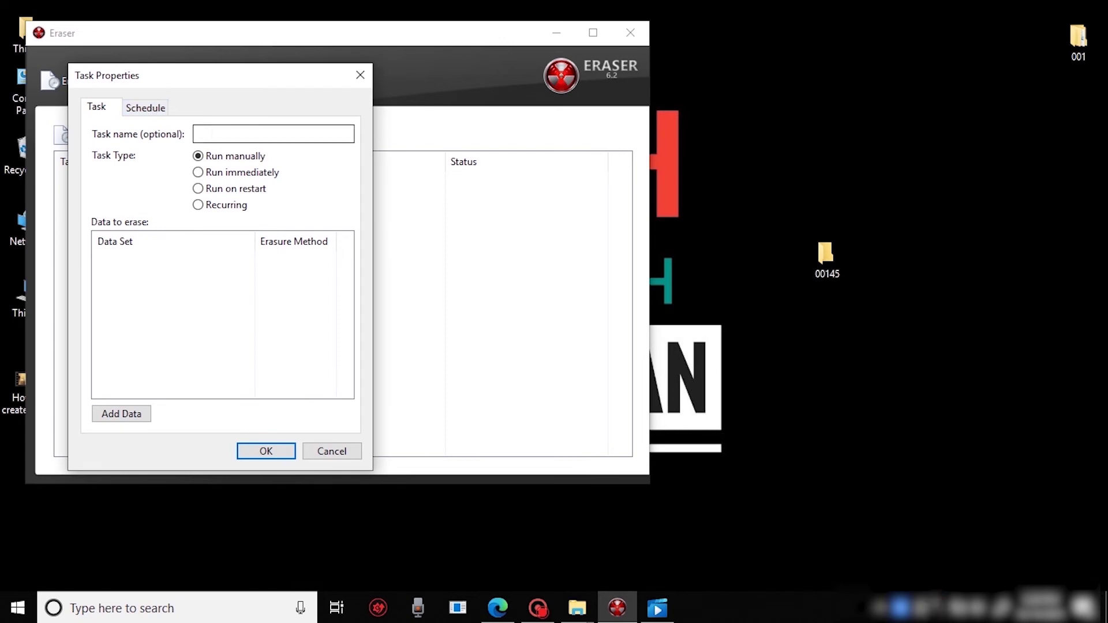
{"action": "left_click", "coordinate": [210, 134]}
{"action": "left_click", "coordinate": [199, 172]}
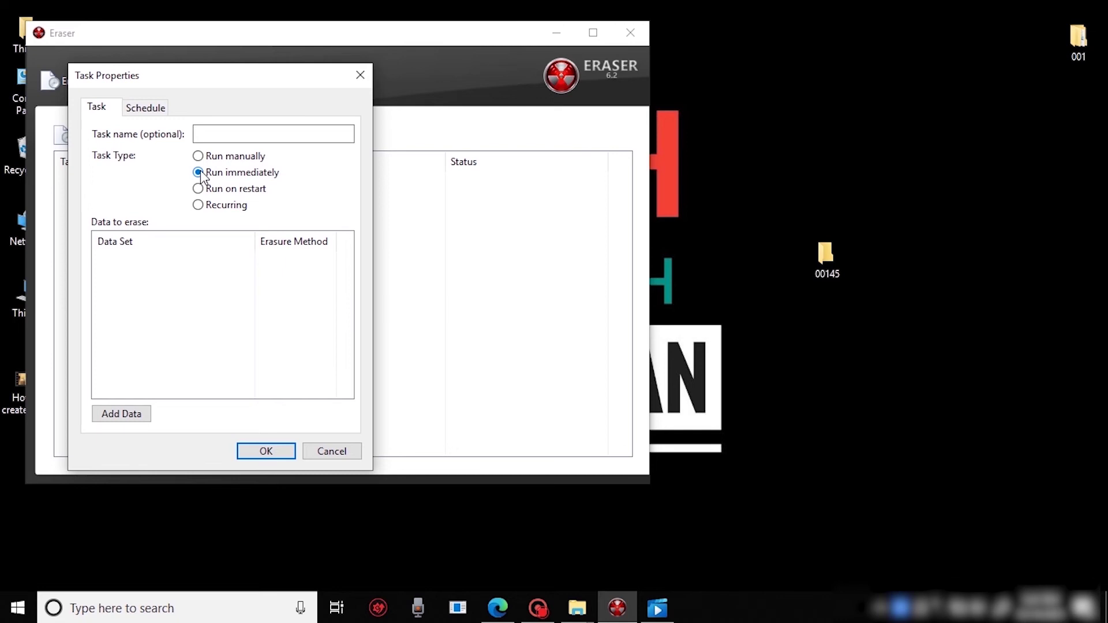
- Start adding data to the erase task with the Files in Folder target type, and rename the desktop folder 00145 as 002
{"action": "left_click", "coordinate": [122, 414]}
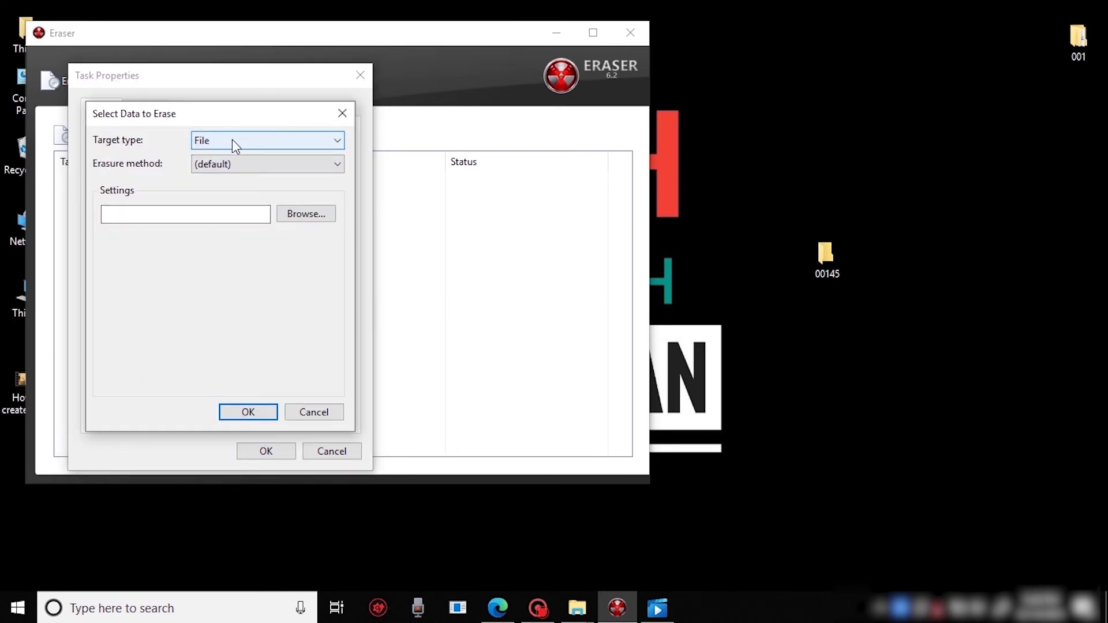
{"action": "left_click", "coordinate": [265, 142]}
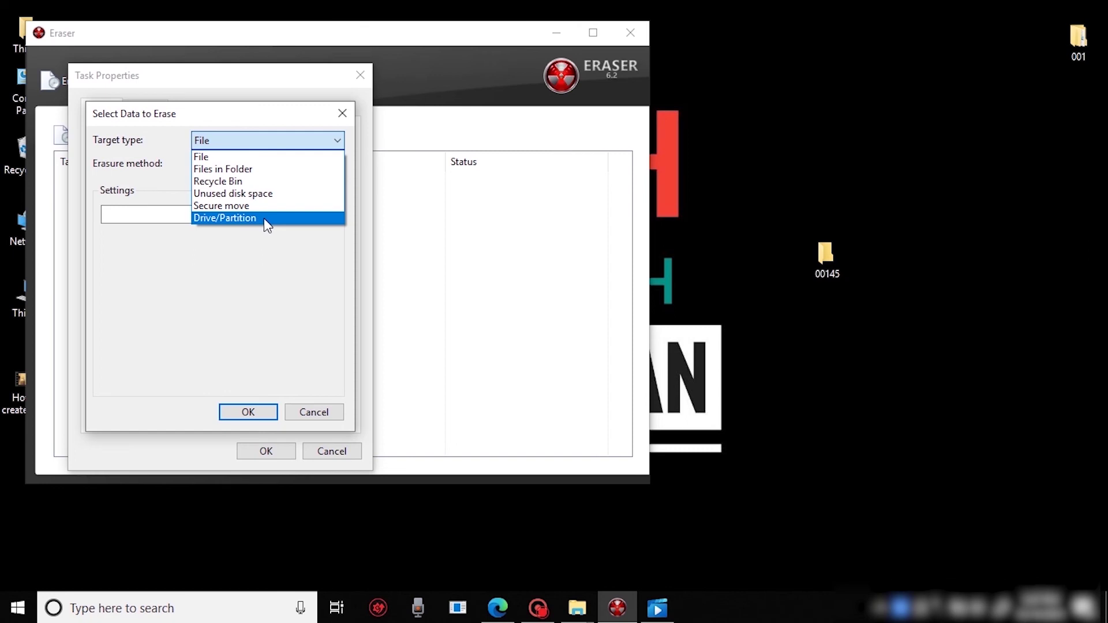
{"action": "type", "text": "002"}
{"action": "key", "text": "Return"}
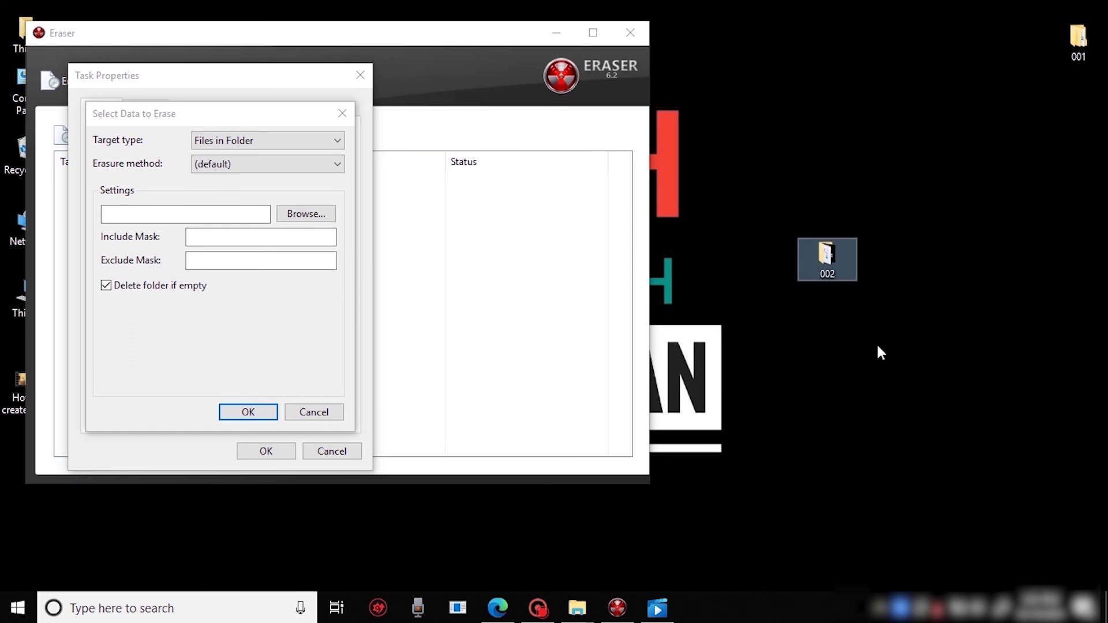
- Choose the desktop folder 002 as the Files in Folder target, add it to the task and save the task for execution
{"action": "left_click", "coordinate": [288, 140]}
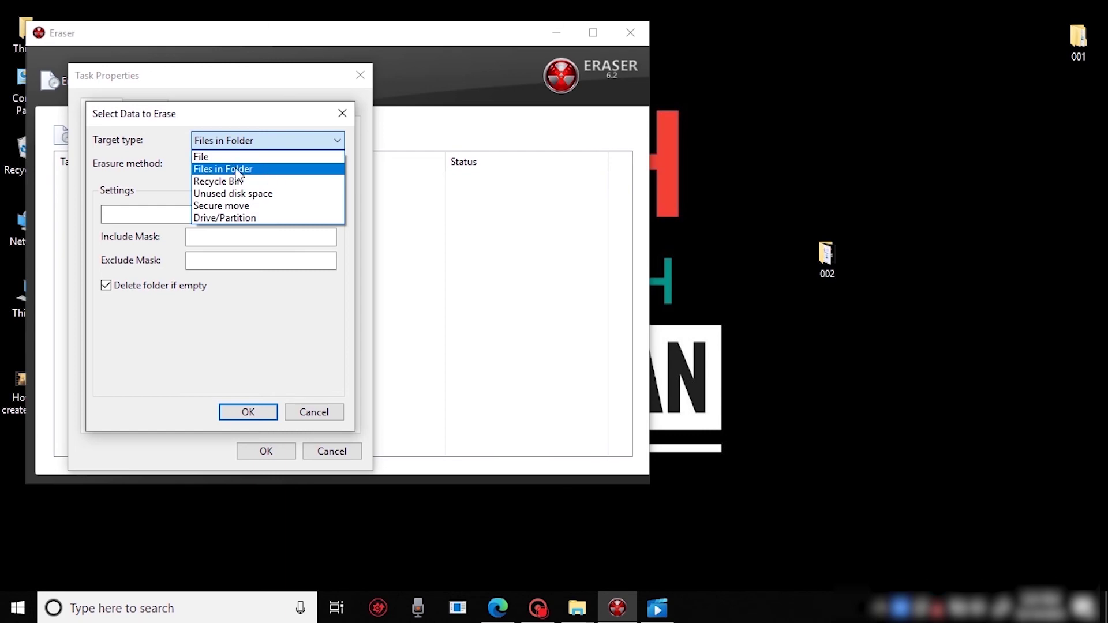
{"action": "left_click", "coordinate": [264, 171]}
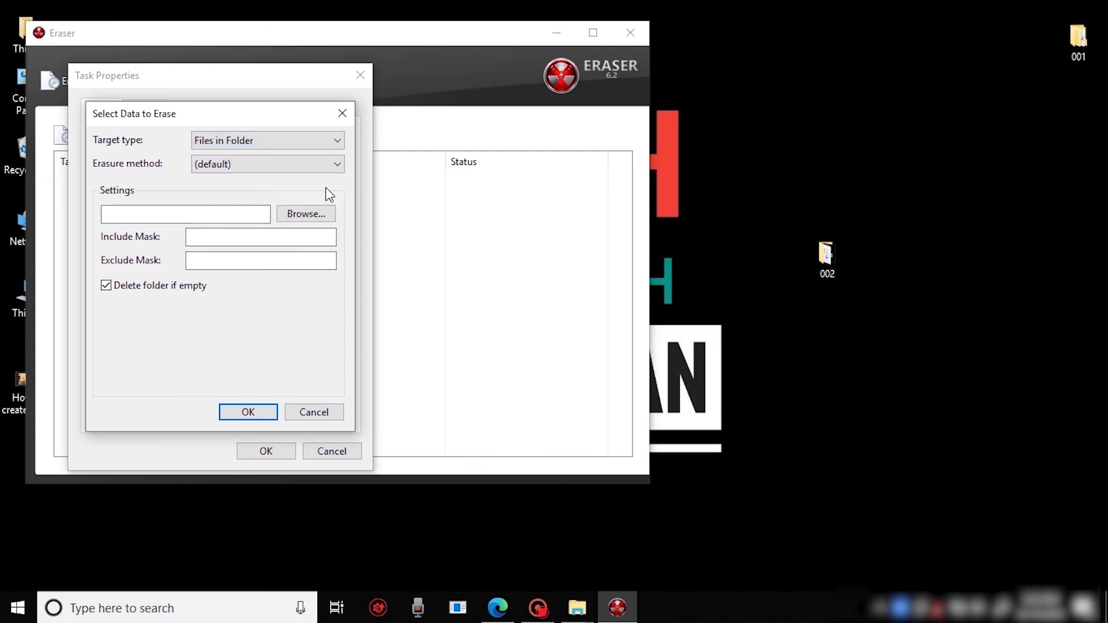
{"action": "left_click", "coordinate": [306, 214]}
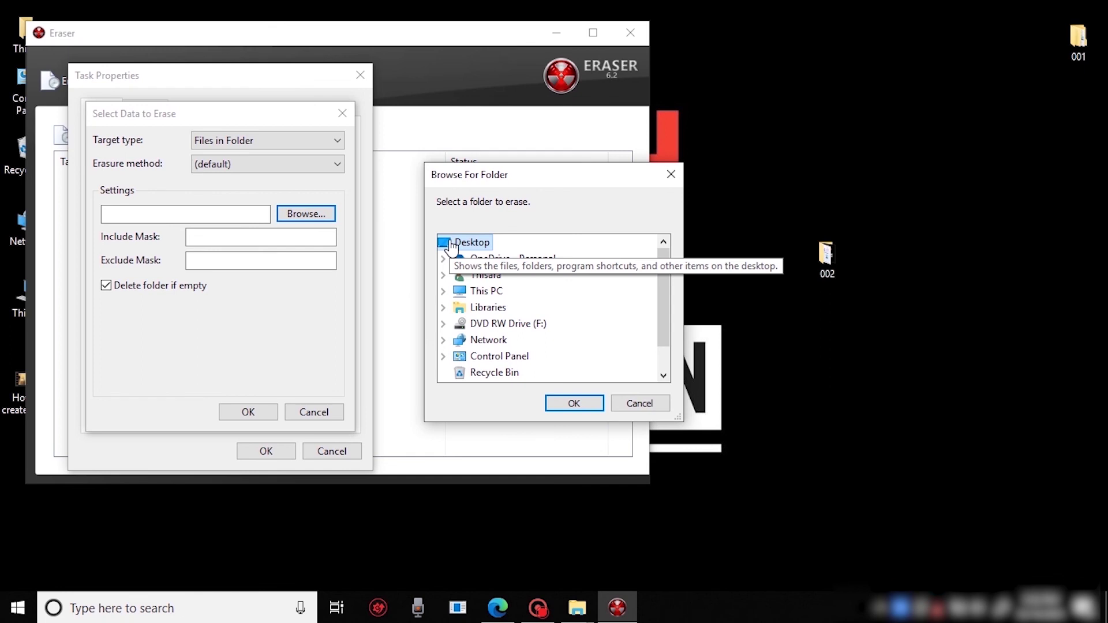
{"action": "scroll", "coordinate": [473, 363], "scroll_direction": "down", "scroll_amount": 1}
{"action": "left_click", "coordinate": [477, 375]}
{"action": "left_click", "coordinate": [573, 404]}
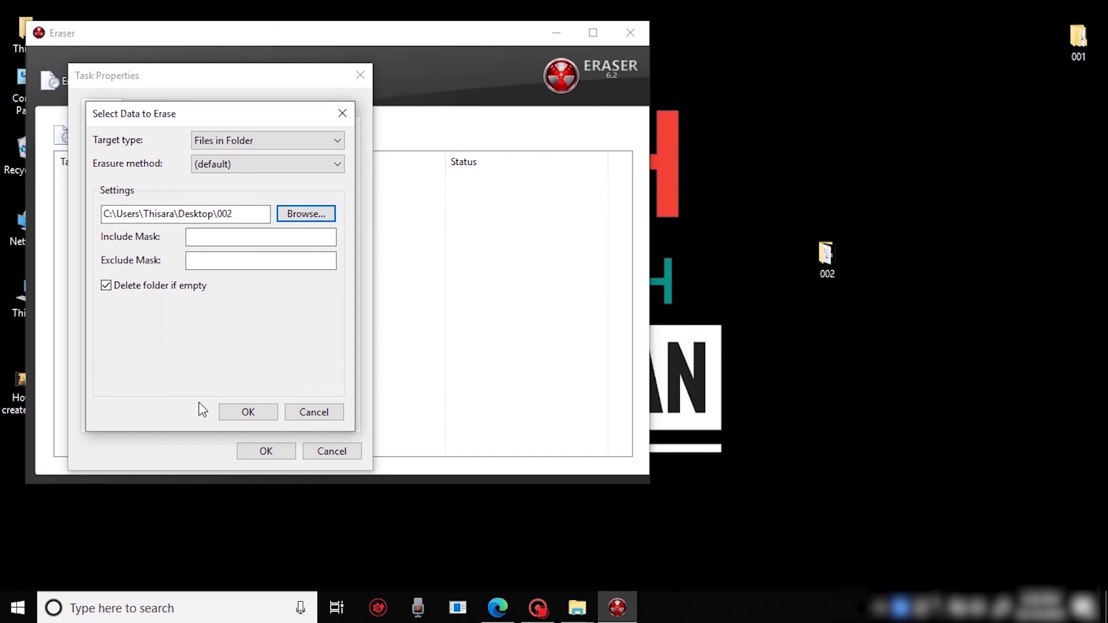
{"action": "left_click", "coordinate": [248, 412]}
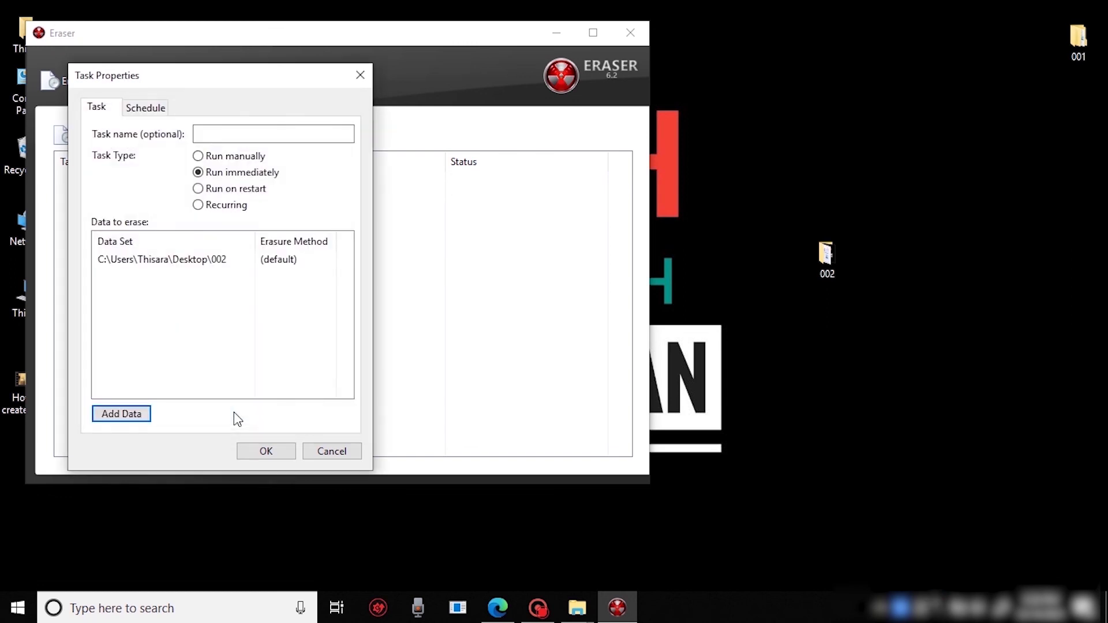
{"action": "left_click", "coordinate": [283, 452]}
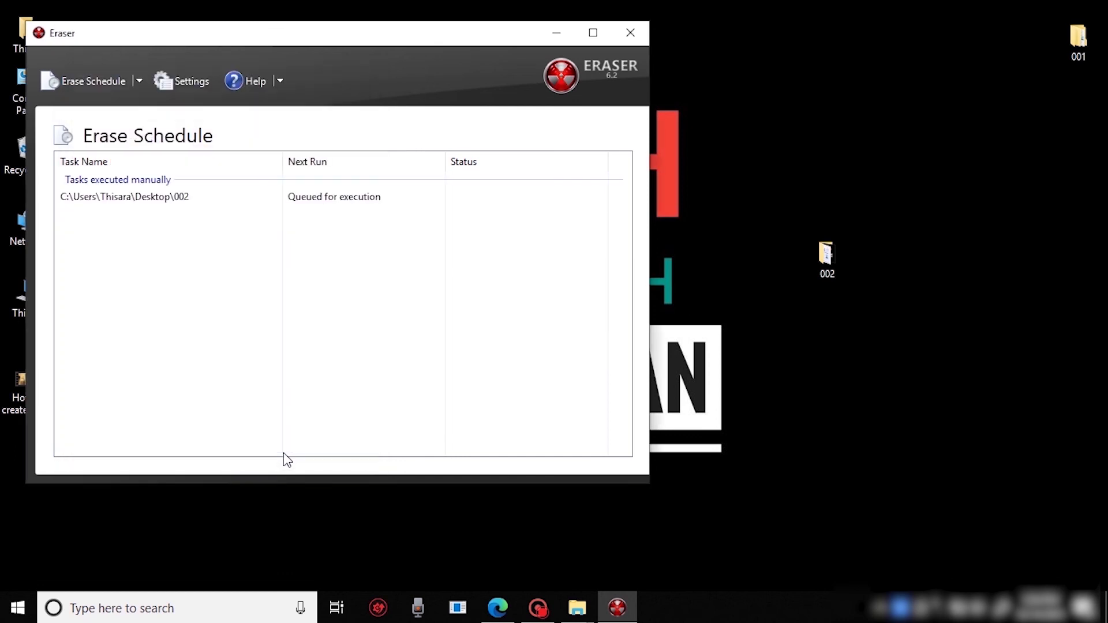